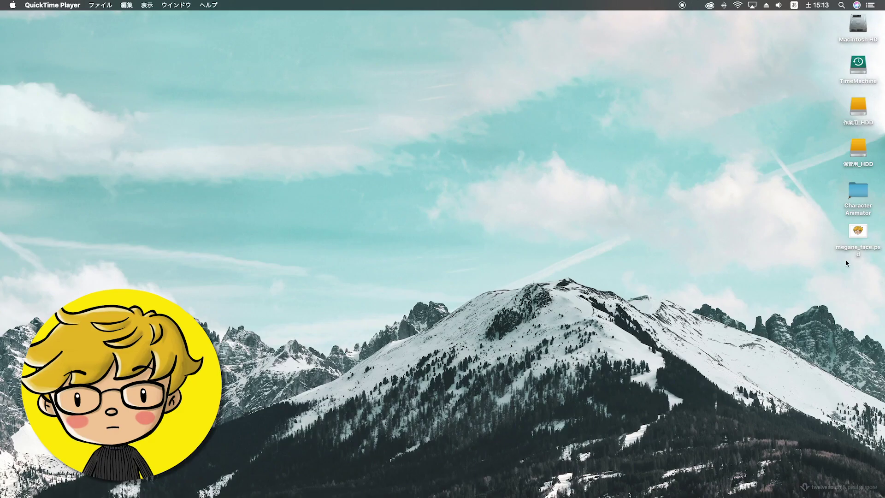
- Open megane_face.psd from the desktop in Photoshop by dropping it onto the Photoshop Dock icon
left_click(857, 233)
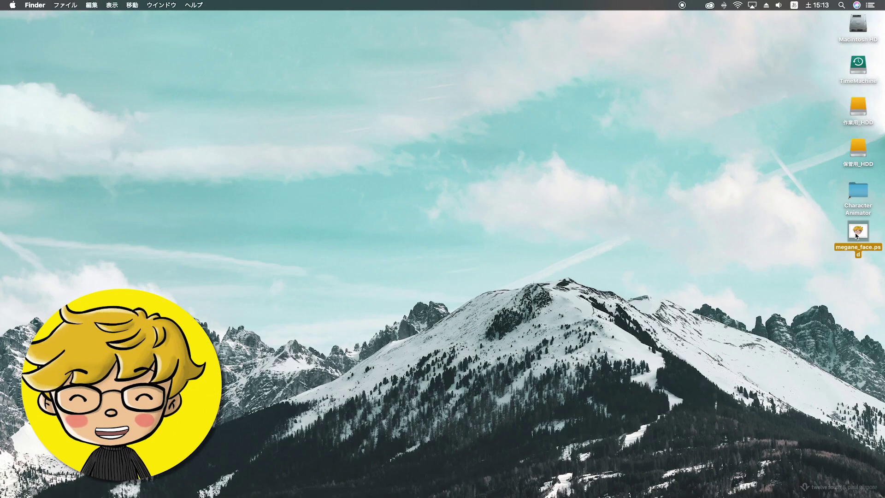
left_click_drag(857, 236, 256, 486)
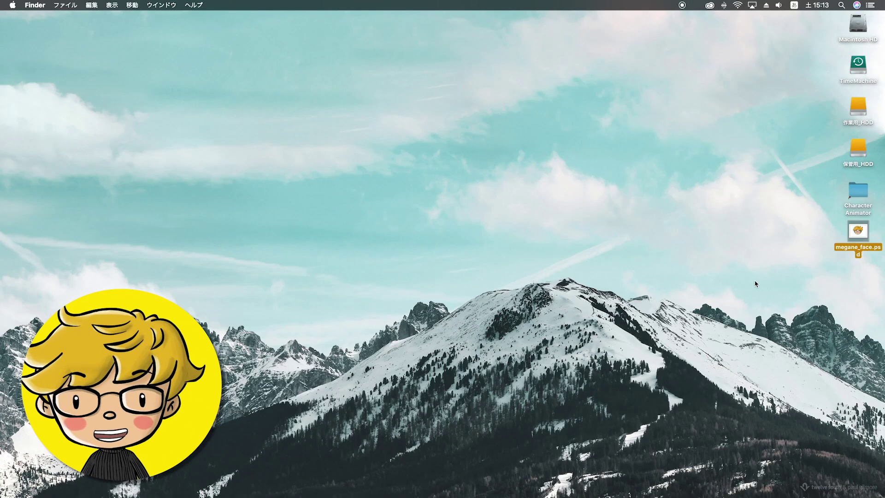
left_click(756, 283)
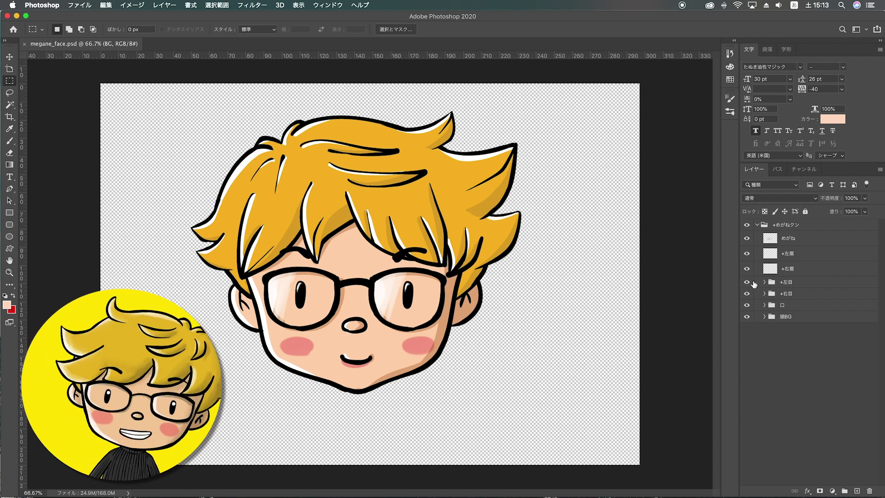
- Expand +めがねクン and toggle the めがね, +左眉 and +右眉 layers off and on to check each
left_click(757, 225)
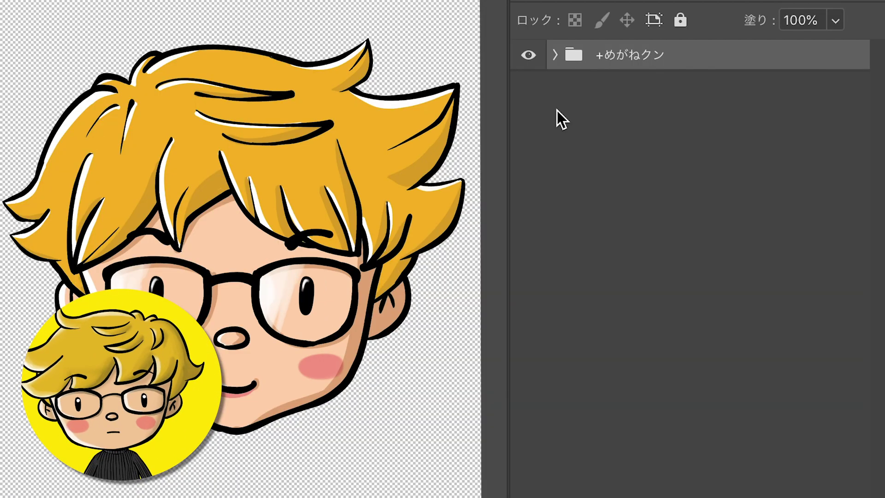
left_click(555, 55)
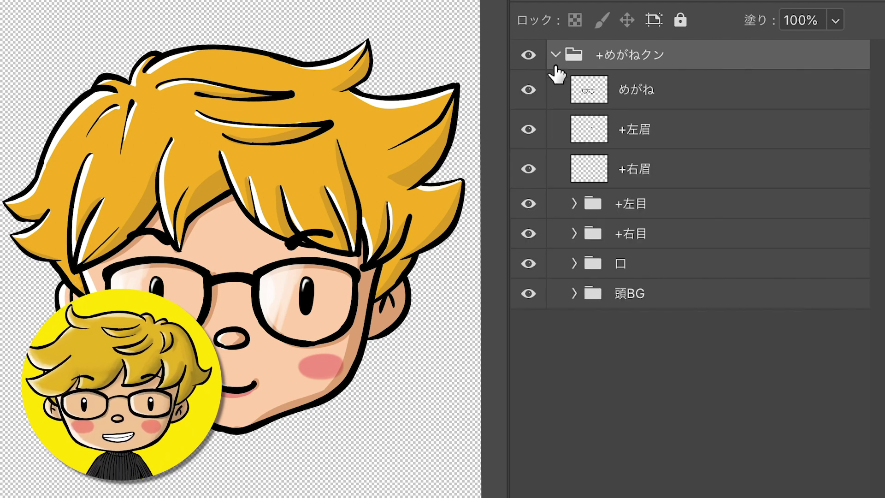
left_click(646, 85)
left_click(529, 89)
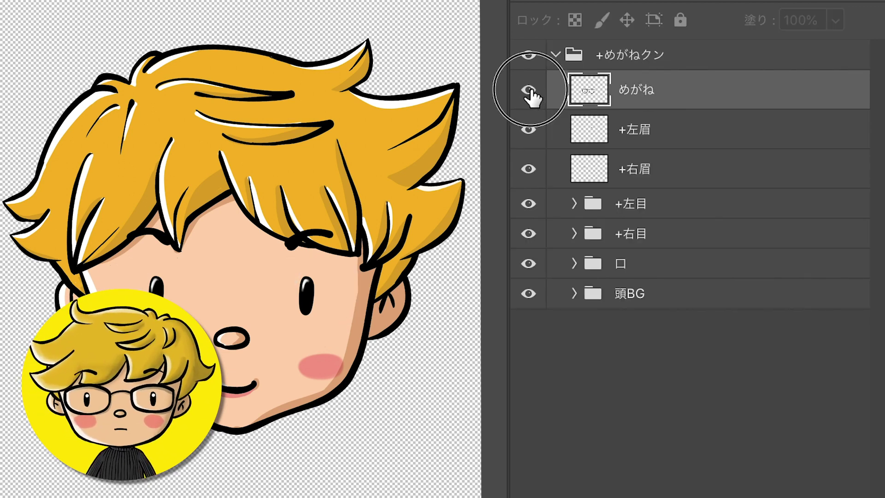
left_click(528, 90)
left_click(668, 136)
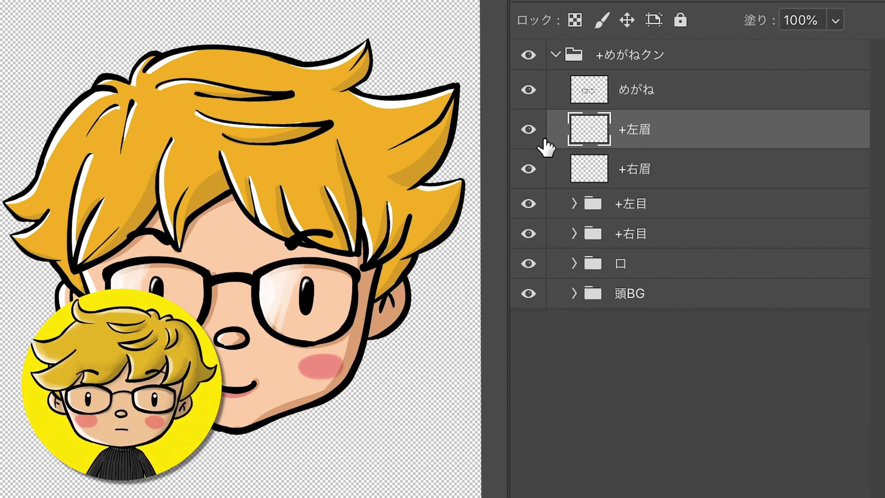
left_click(530, 131)
left_click(530, 131)
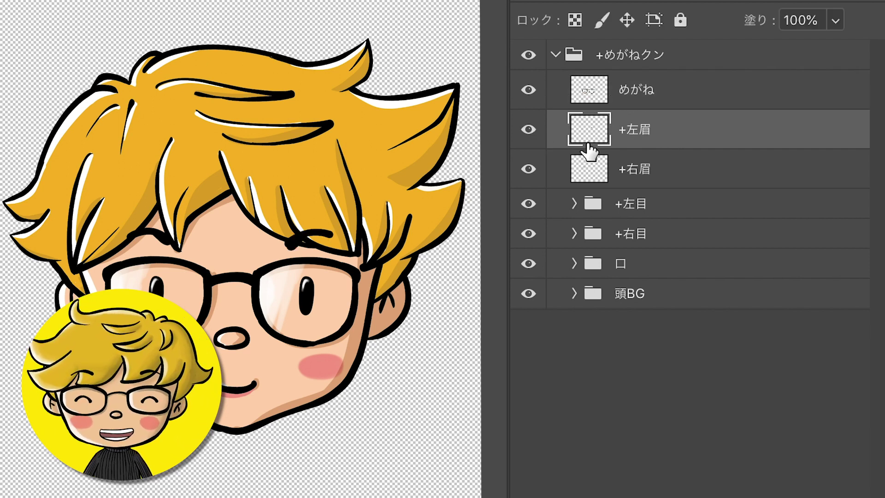
left_click(652, 182)
left_click(530, 172)
left_click(530, 172)
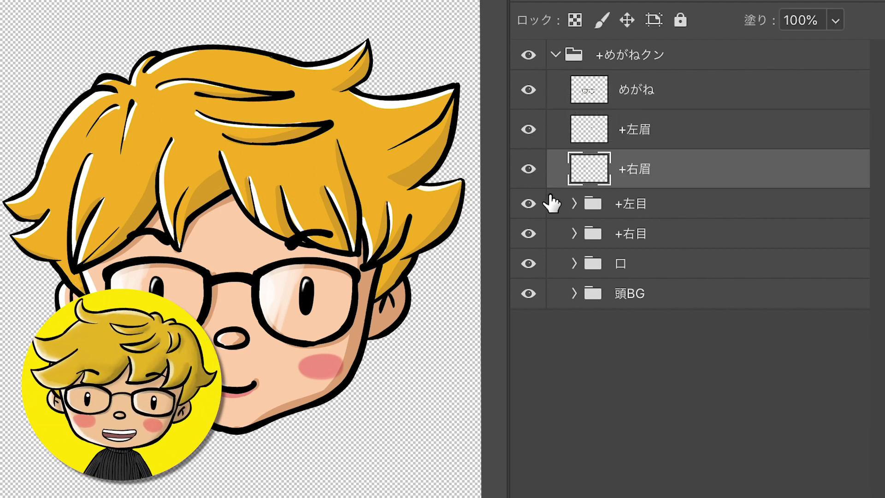
- Expand +左目, hide the 左瞳 pupil and show the 左瞬き blink layer
left_click(656, 209)
left_click(574, 203)
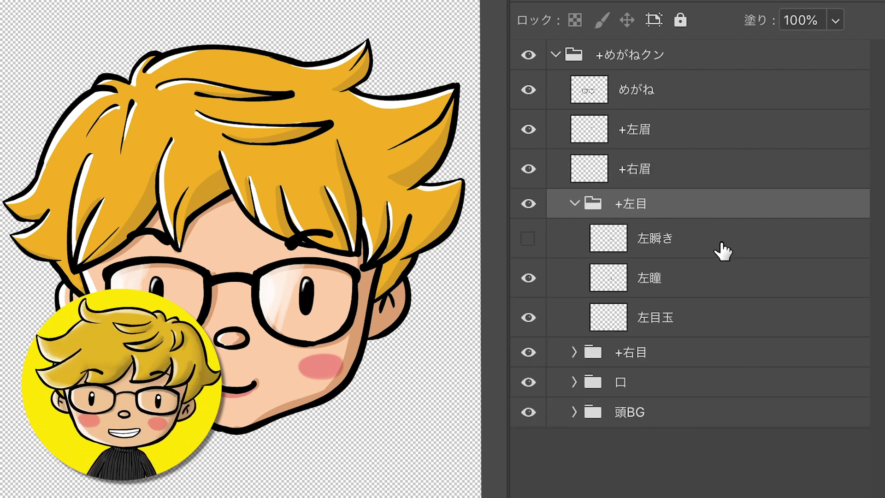
left_click(526, 280)
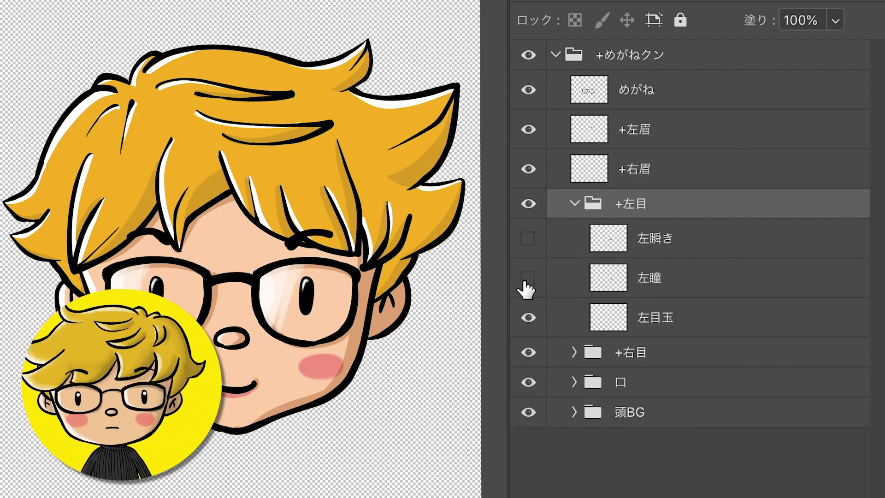
left_click(528, 239)
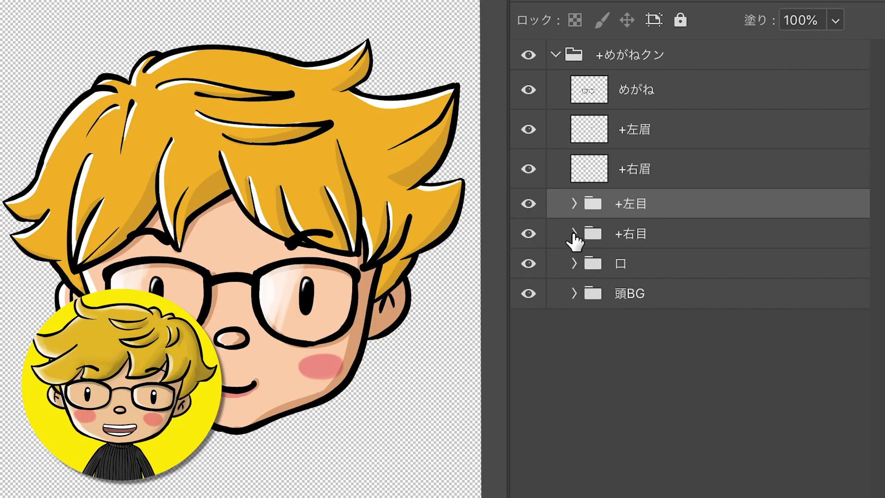
- Expand +右目, toggle the 右瞳 pupil and 右瞬き blink layers, then collapse the group
left_click(574, 234)
left_click(529, 308)
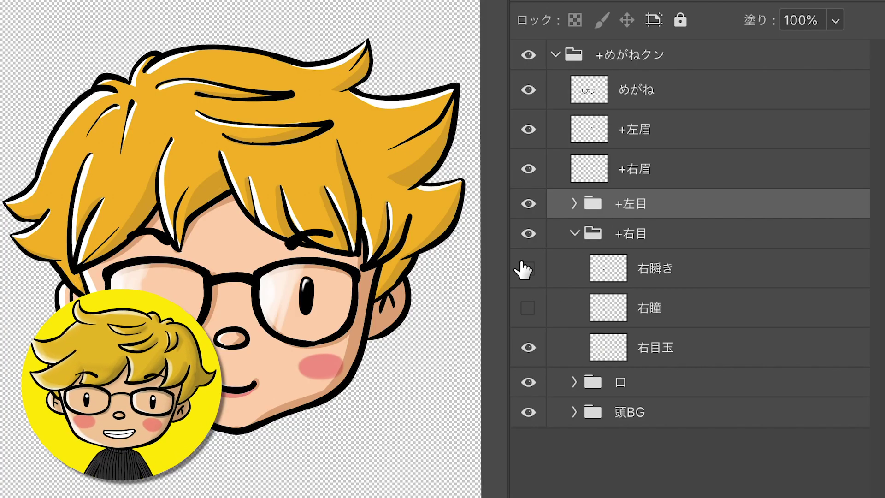
left_click(524, 268)
left_click(524, 307)
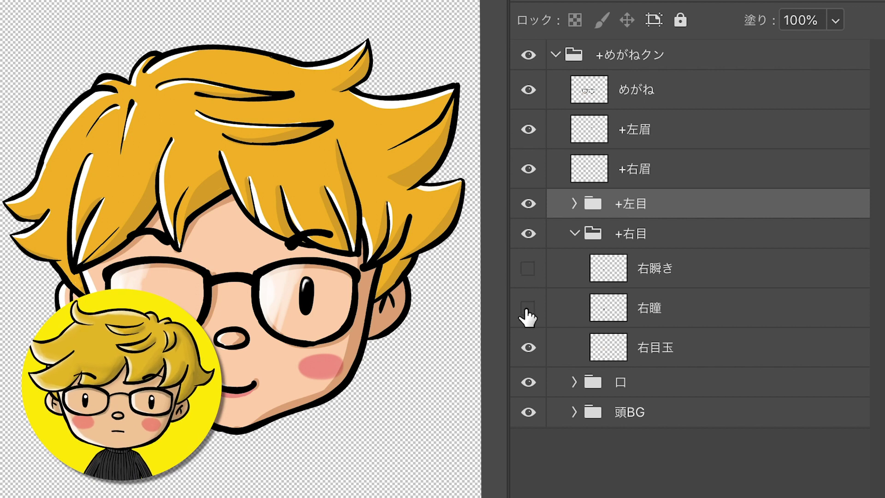
left_click(574, 236)
- Expand the 口 group to review the mouth shapes, then collapse it
left_click(574, 264)
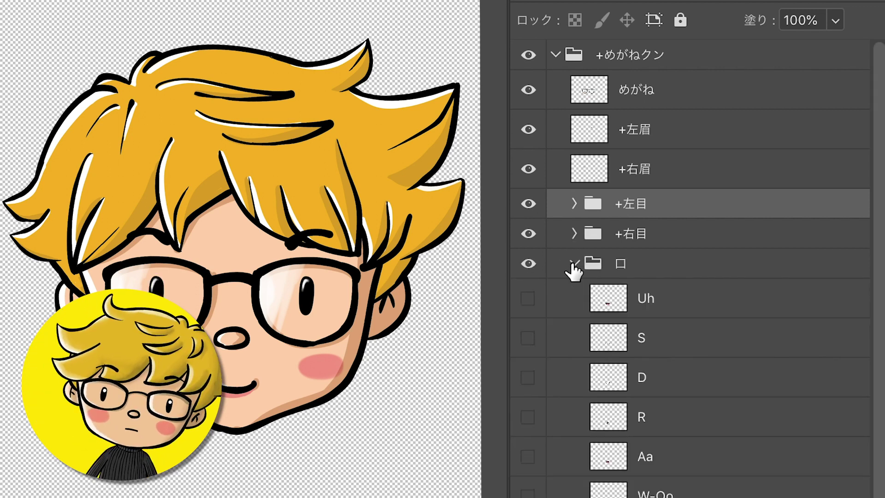
scroll(711, 482, "down", 5)
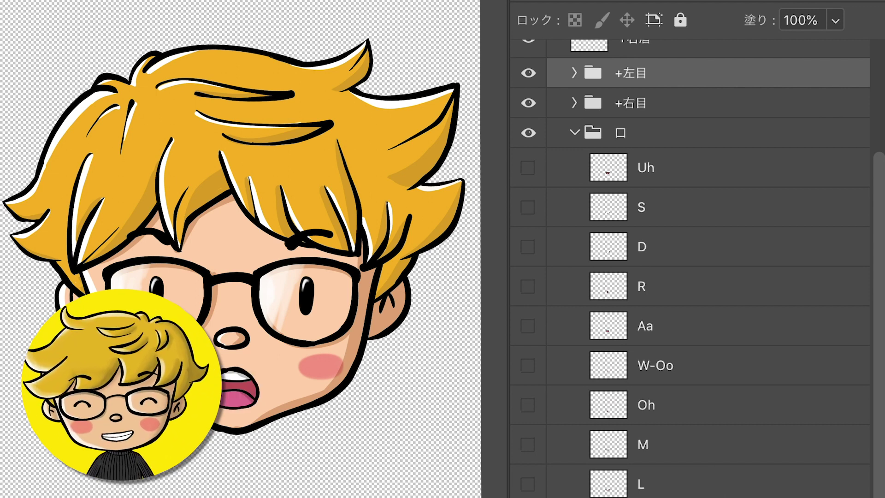
left_click(573, 132)
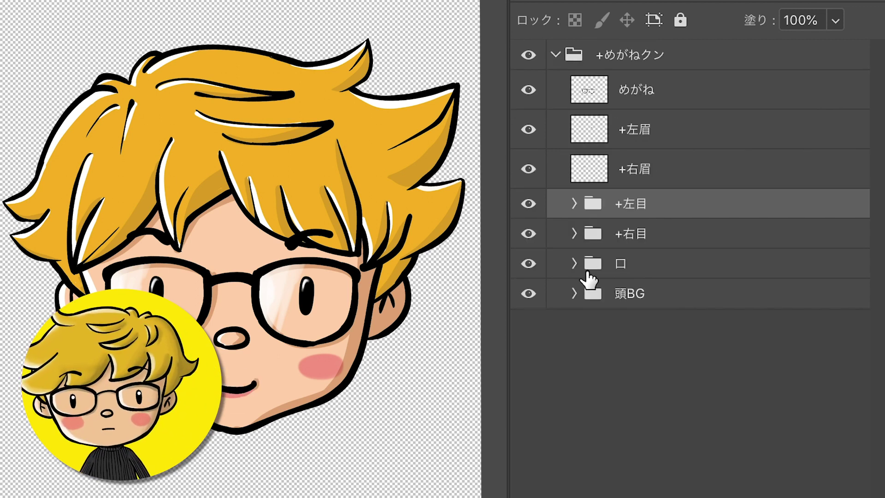
- Expand 頭BG, hide hair layers 髪1–髪5, turn each back on, and collapse the group
left_click(572, 295)
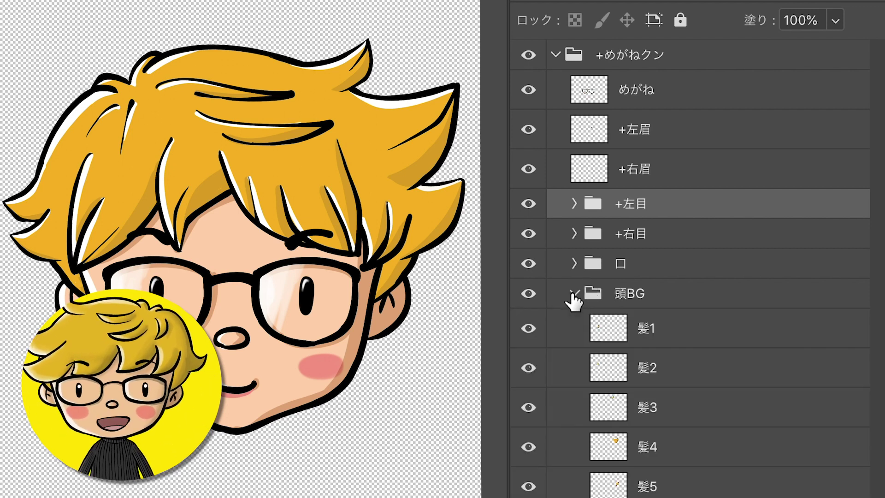
left_click_drag(519, 490, 519, 340)
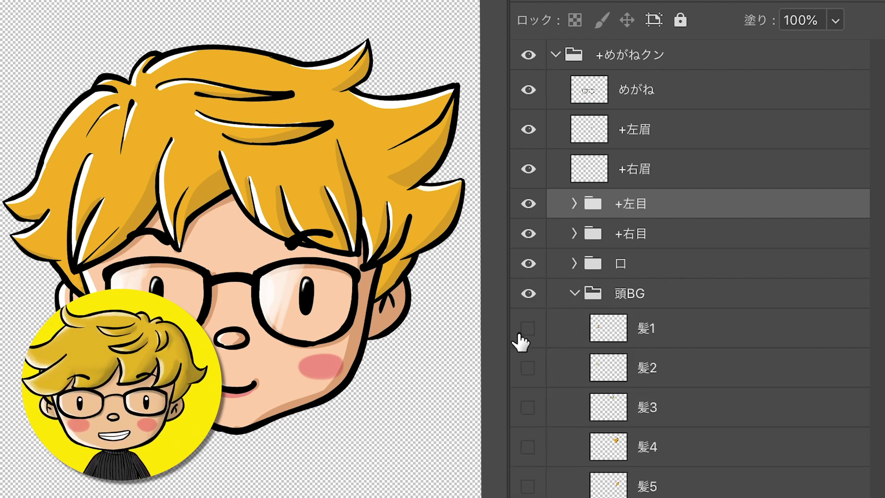
left_click(527, 486)
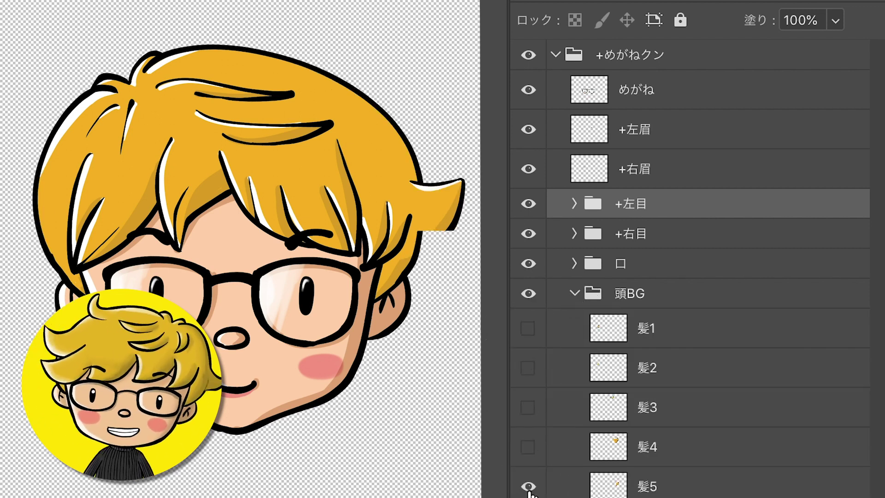
left_click(529, 447)
left_click(529, 407)
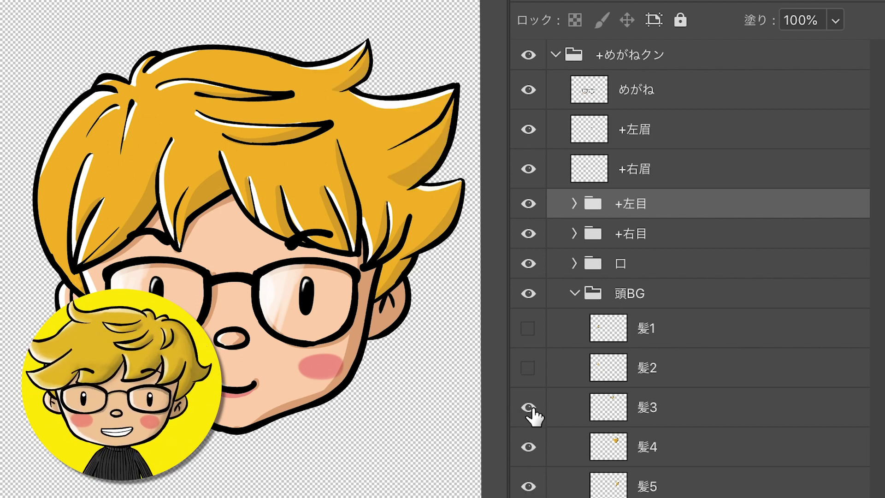
left_click(528, 368)
left_click(530, 328)
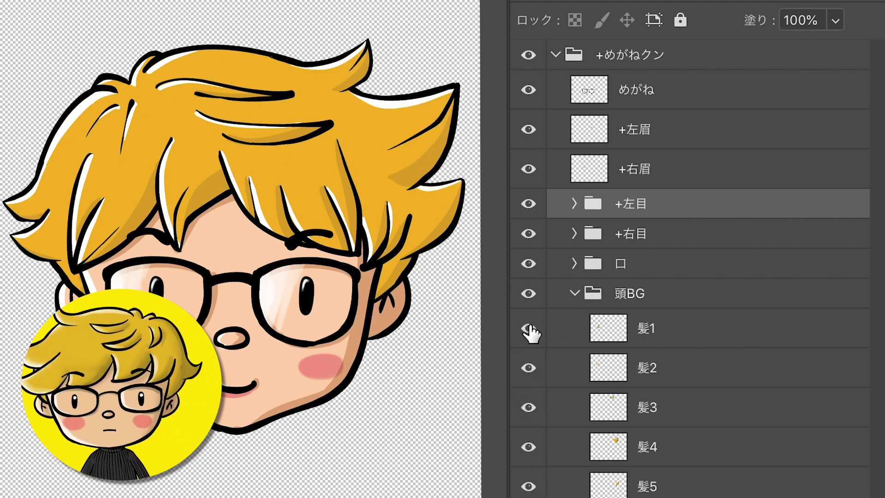
left_click(574, 293)
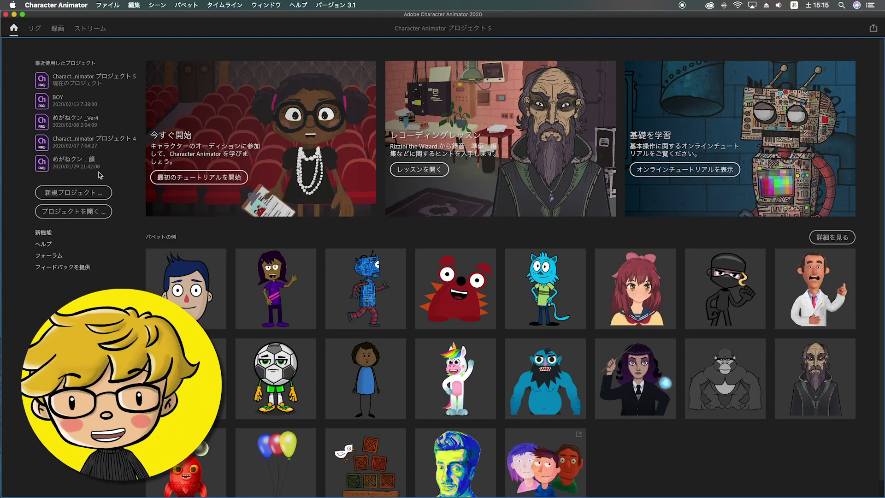
- Create a new project and save it on the Desktop as めがねくん_顔
left_click(91, 195)
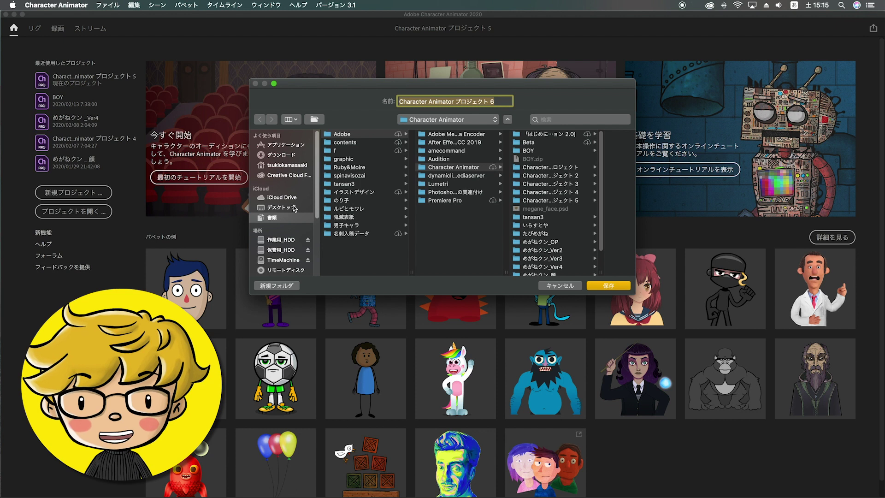
left_click(294, 208)
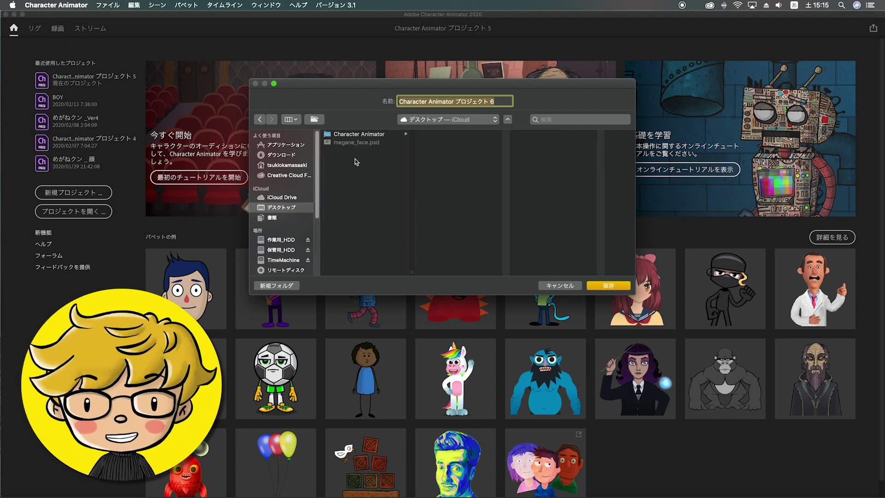
left_click(466, 101)
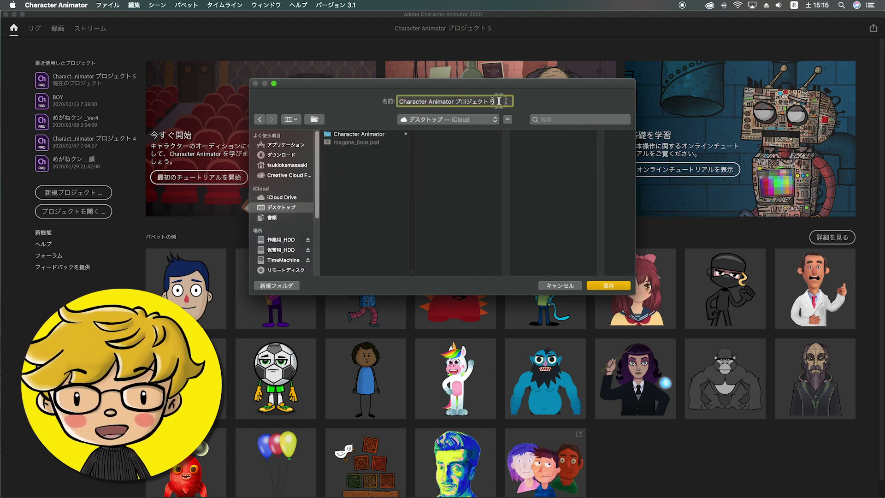
left_click_drag(504, 101, 381, 96)
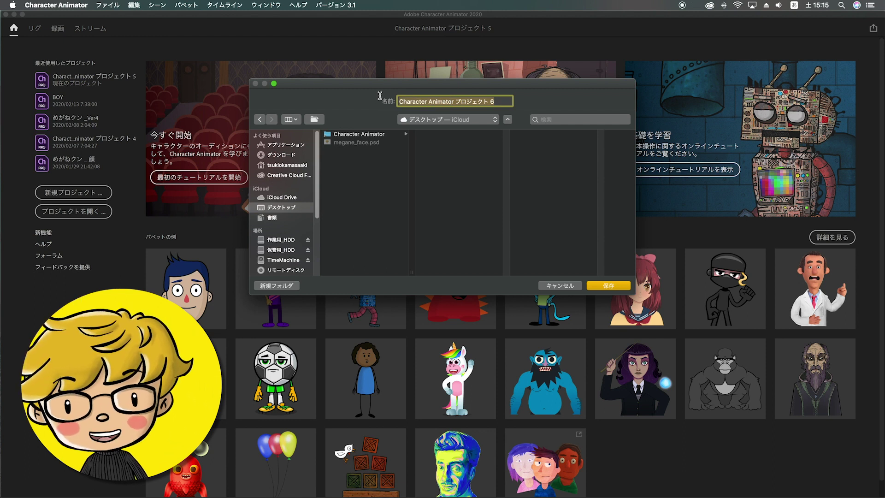
type("めがね")
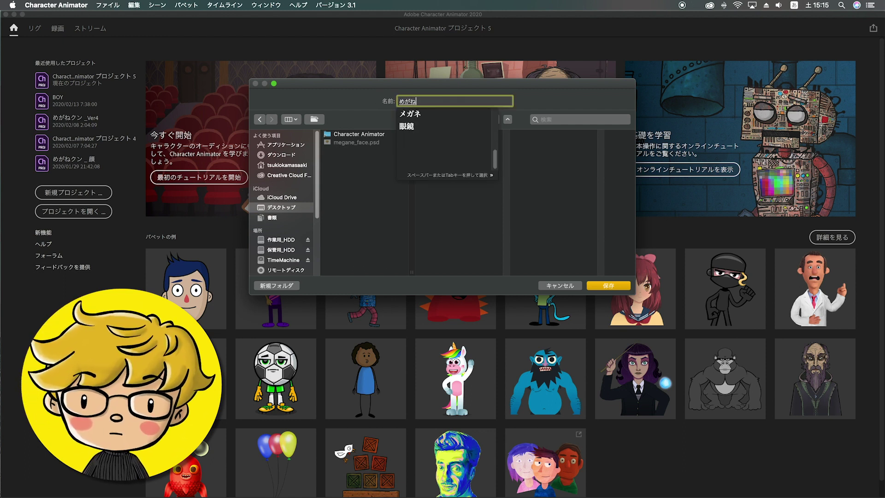
key("Return")
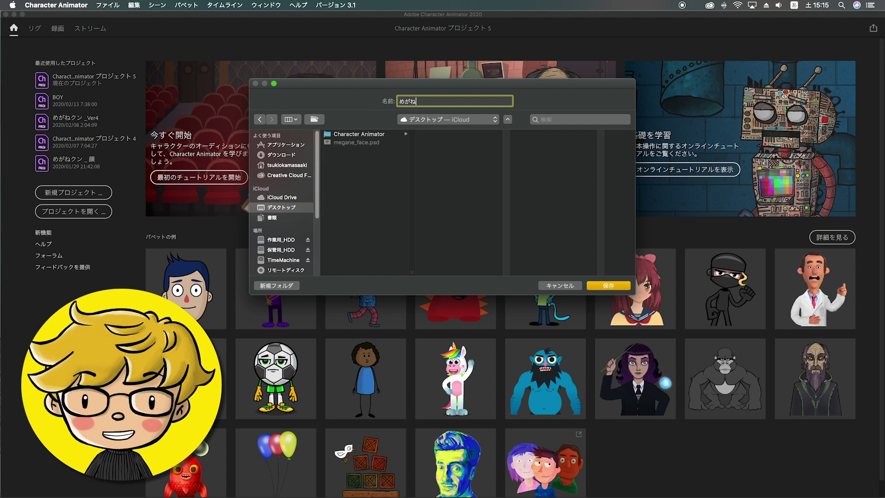
type("くん")
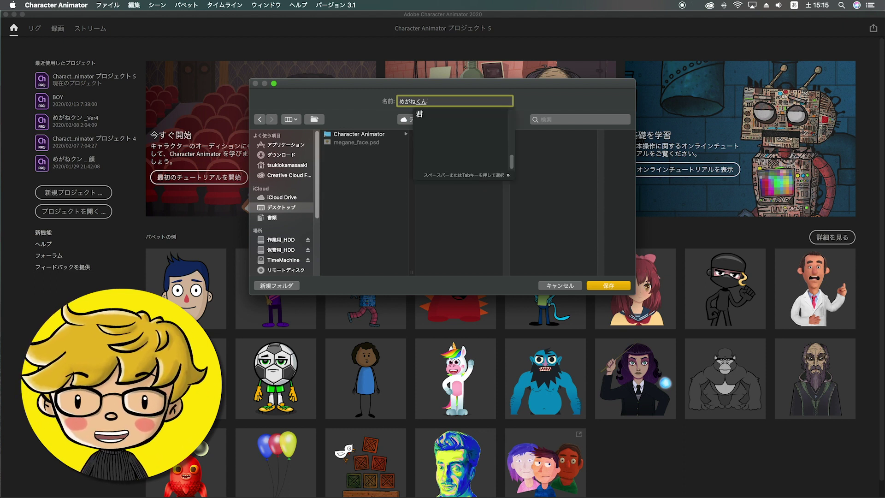
key("Return")
type("_顔")
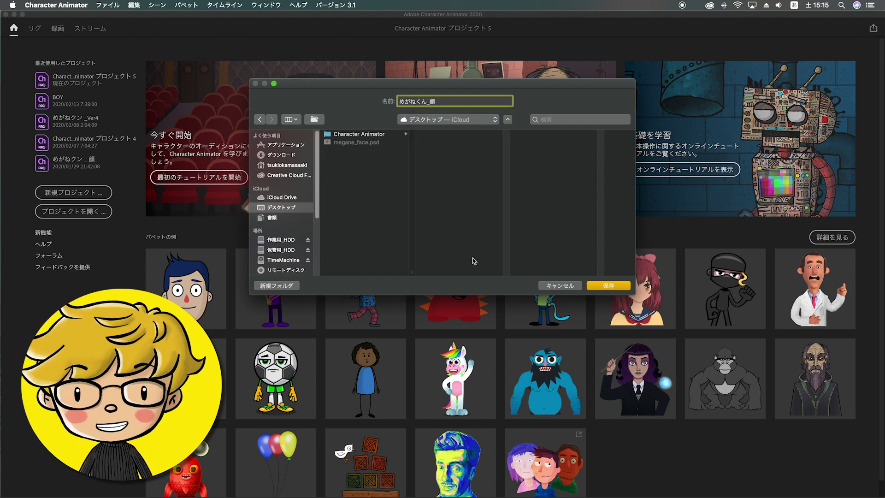
left_click(612, 287)
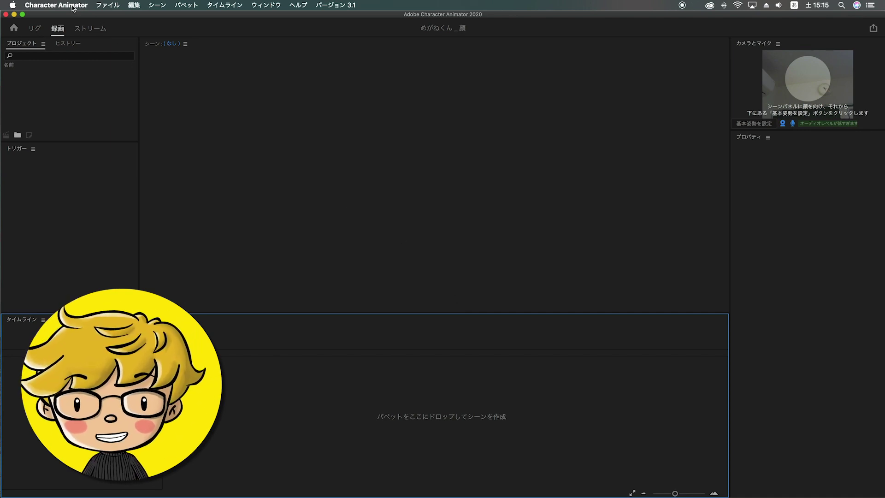
- Cycle through the リグ, 録画, home and ストリーム workspaces to preview each layout
left_click(36, 29)
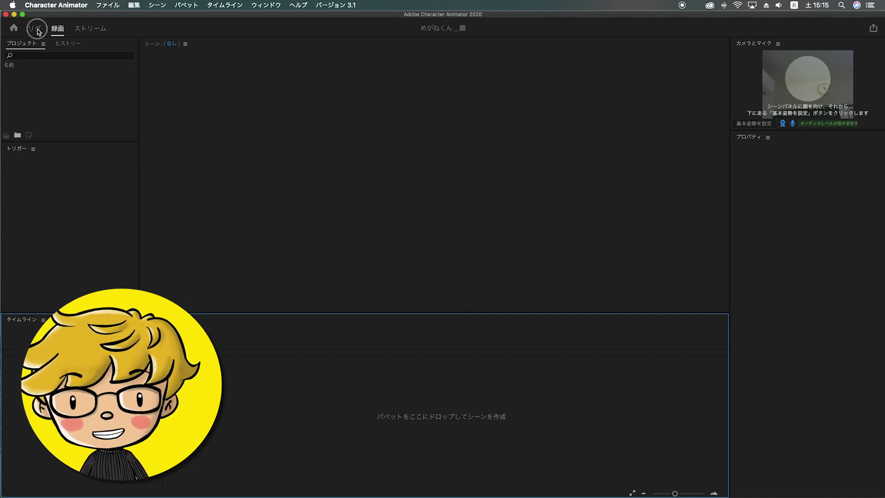
left_click(57, 29)
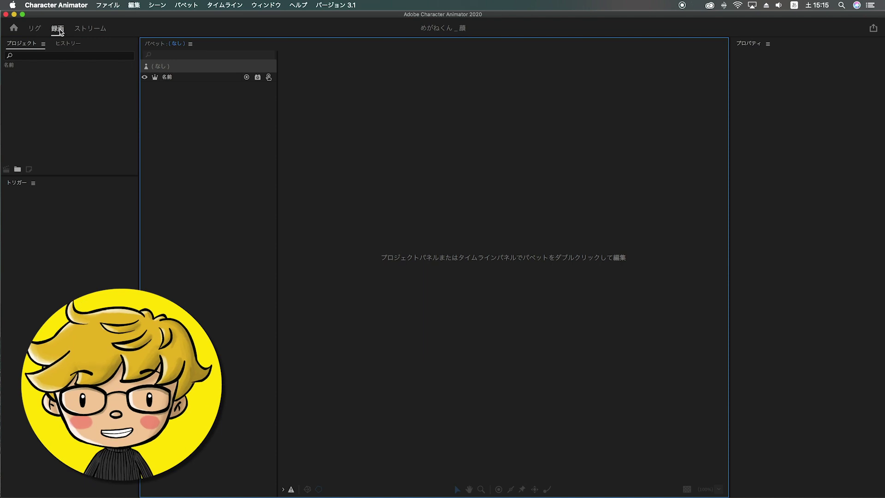
left_click(14, 29)
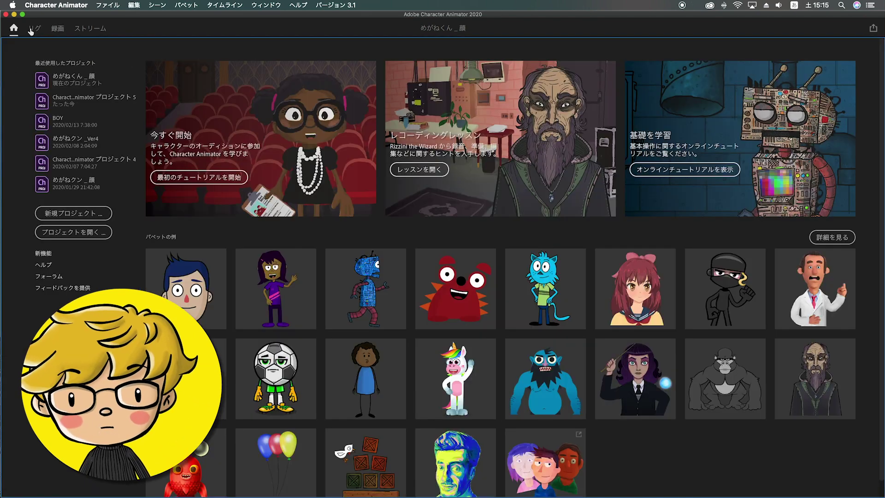
left_click(36, 29)
left_click(59, 29)
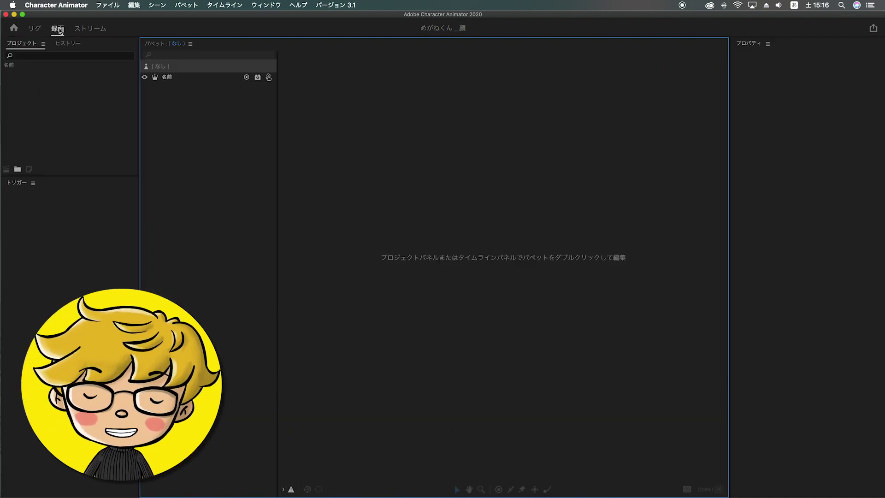
left_click(95, 29)
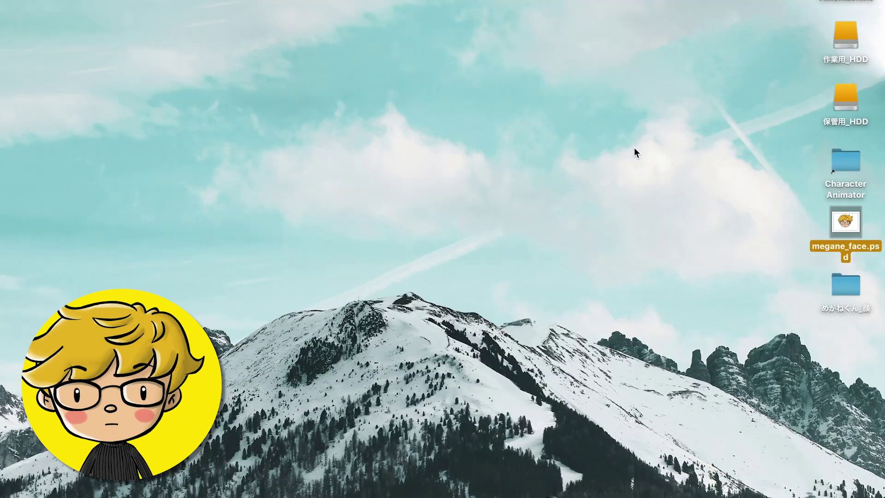
- Open the めがねくん_顔 folder and browse the .chproj file, Ch Data, repo.noindex and temp.noindex
left_click(653, 159)
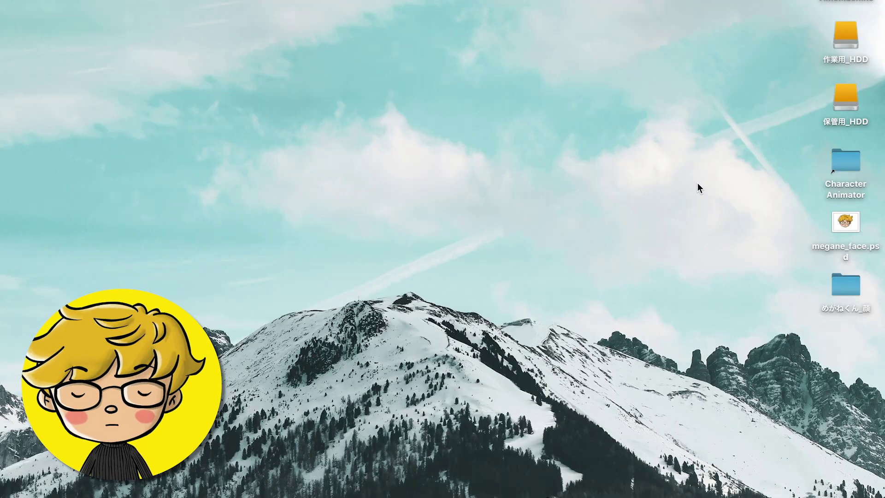
double_click(848, 284)
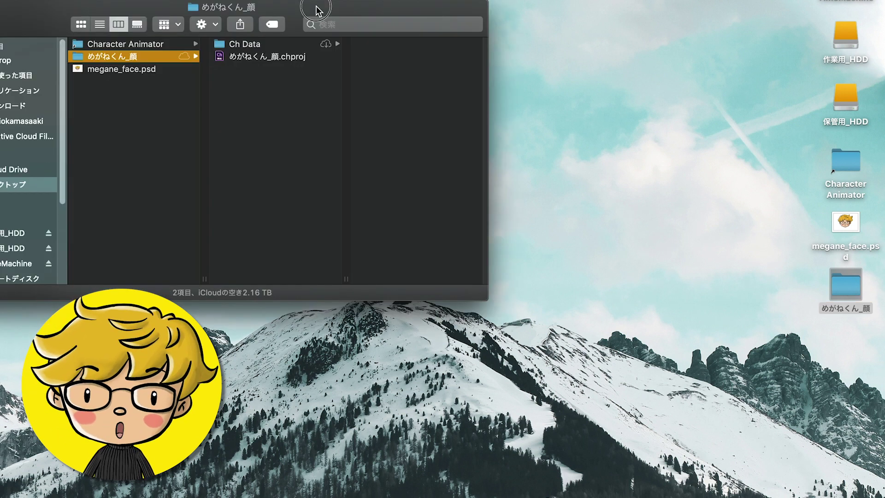
left_click_drag(318, 10, 406, 121)
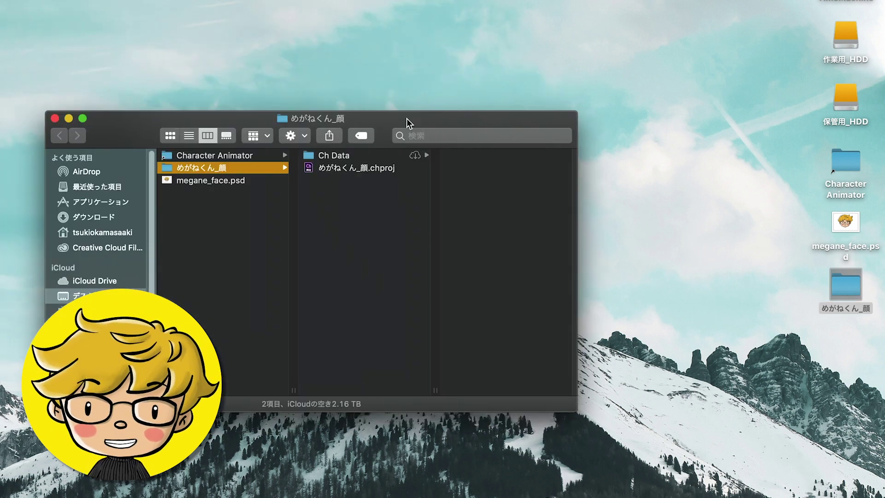
left_click(313, 169)
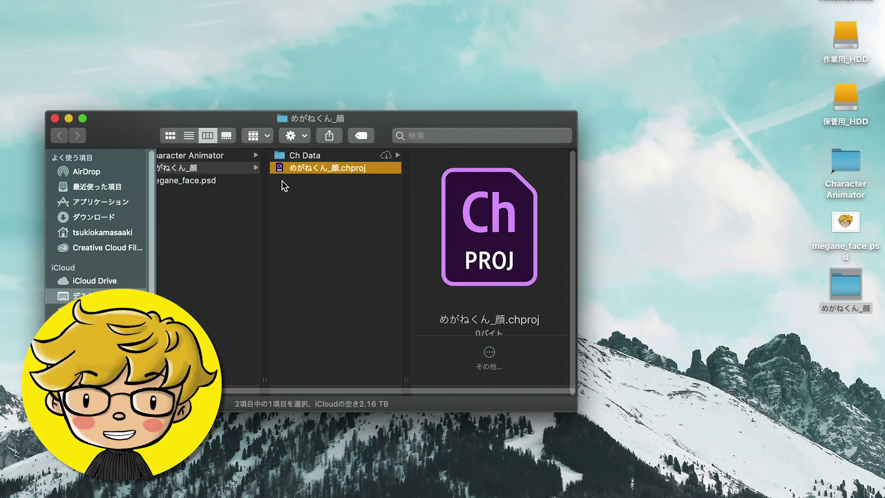
left_click(297, 156)
left_click(486, 157)
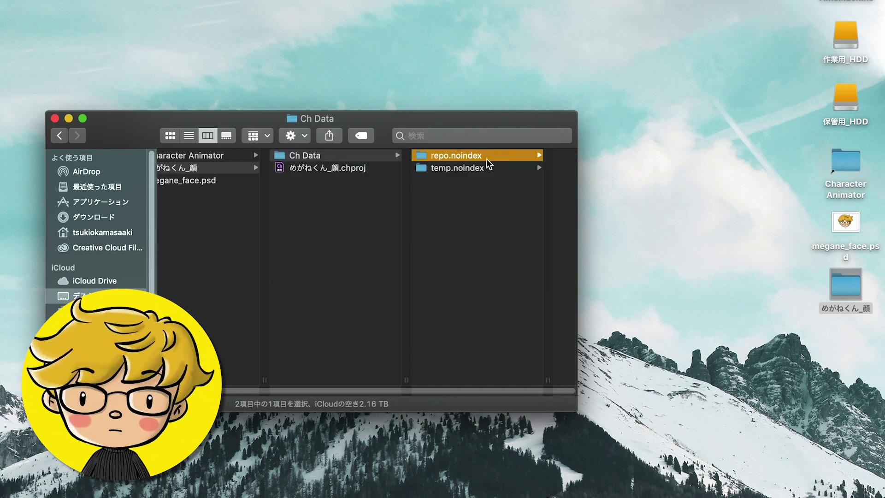
left_click(366, 169)
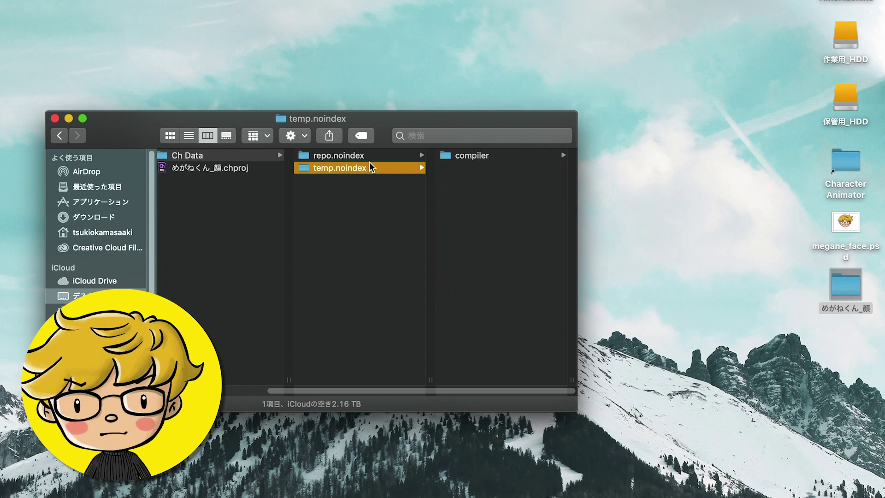
left_click(212, 157)
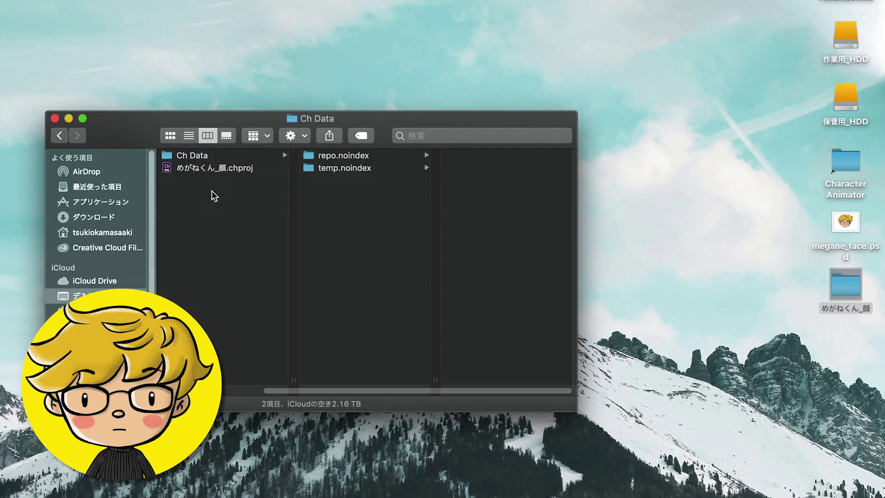
key("Left")
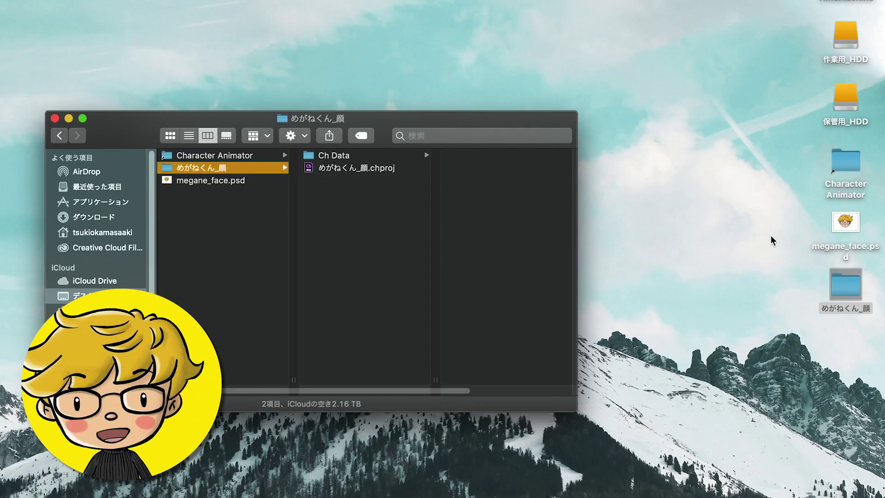
- Move megane_face.psd into the めがねくん_顔 folder and reposition the folder on the desktop
left_click_drag(840, 219, 379, 245)
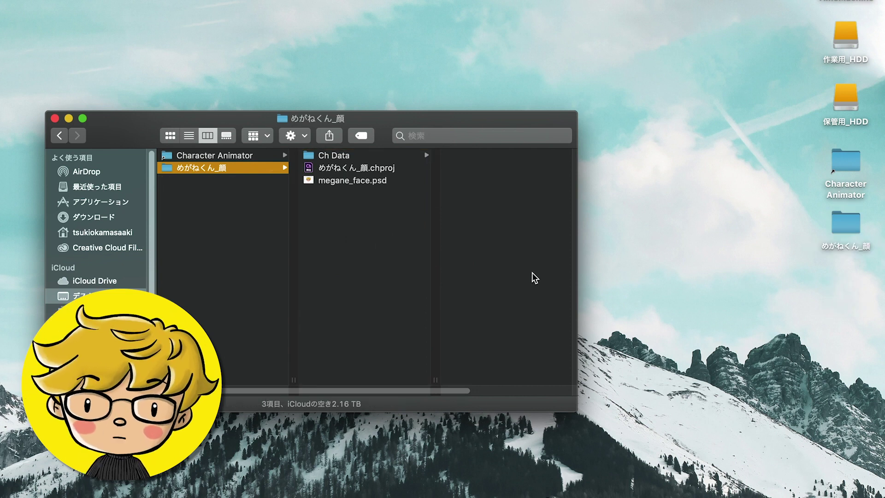
left_click_drag(848, 226, 623, 130)
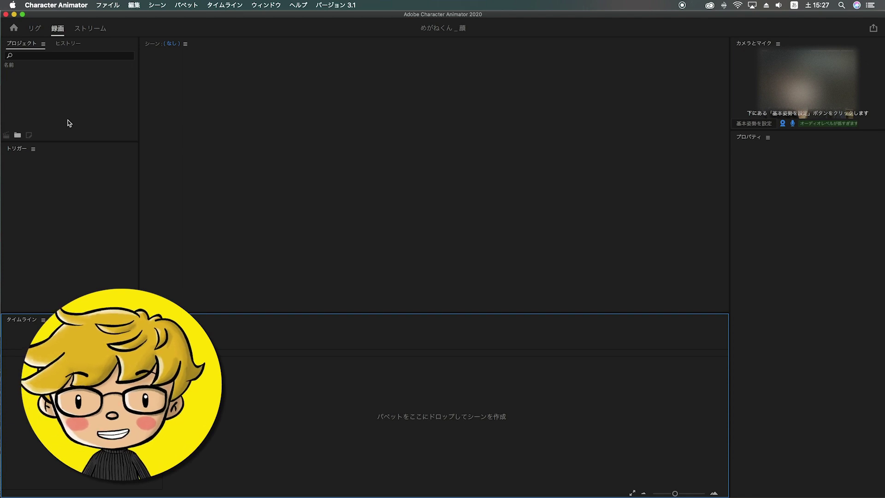
- In the リグ workspace, import megane_face.psd into the project's Project panel
left_click(35, 28)
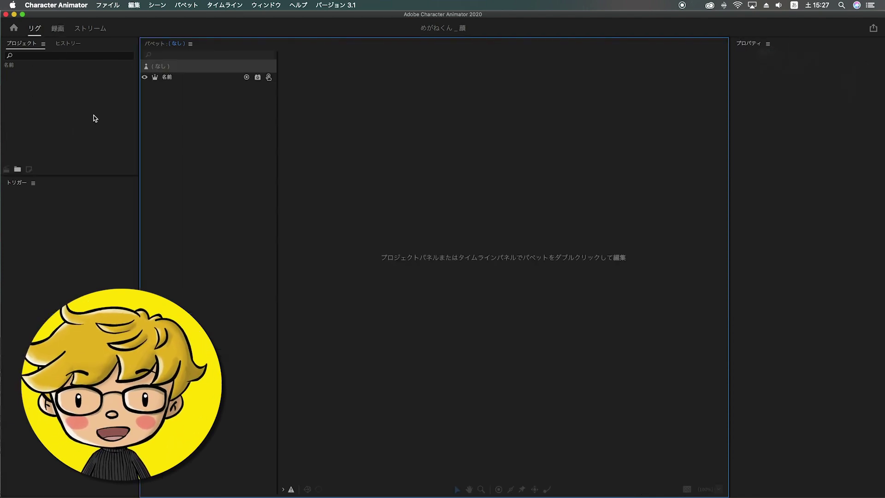
double_click(70, 105)
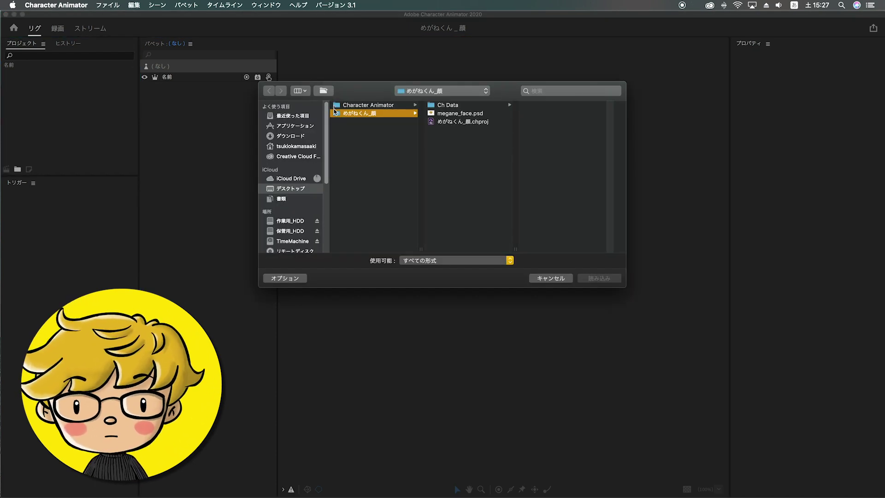
left_click(460, 113)
left_click(600, 280)
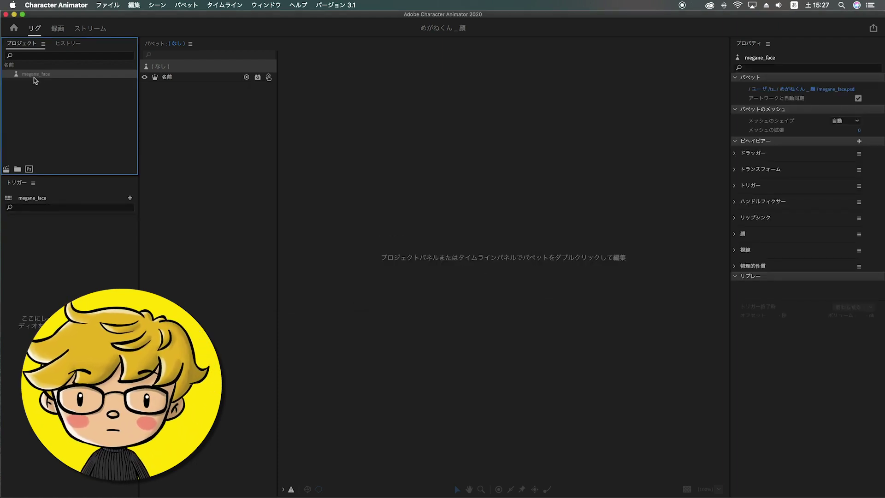
- Select the megane_face puppet in the Project panel and open it in the Rig workspace
left_click(47, 95)
left_click(39, 73)
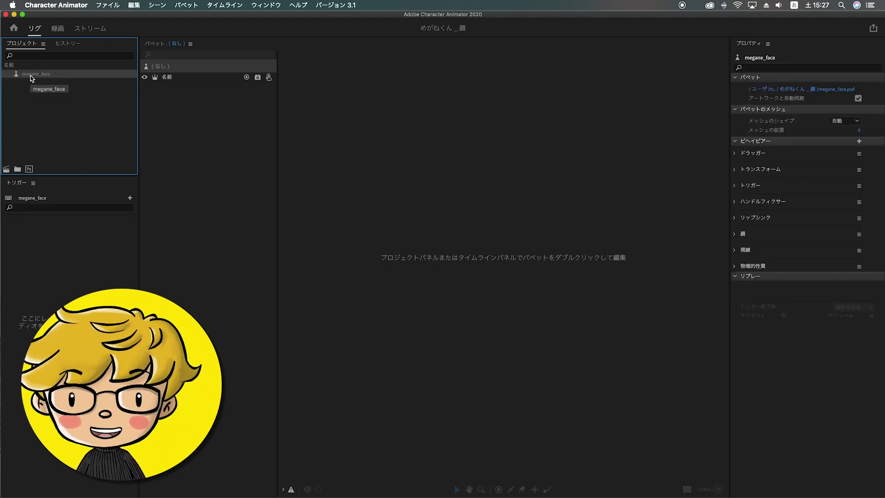
double_click(31, 75)
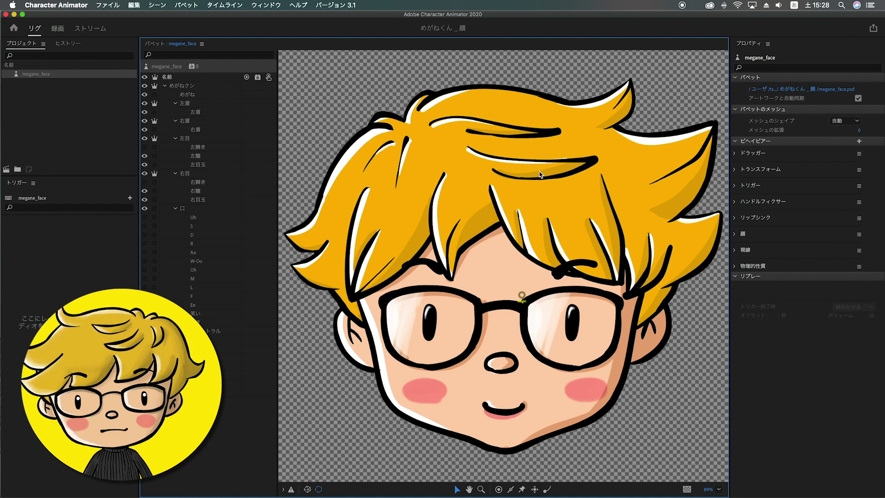
- Tag the めがねクン group as 顔 (Face), then select the 左眉 left eyebrow layer
left_click(183, 88)
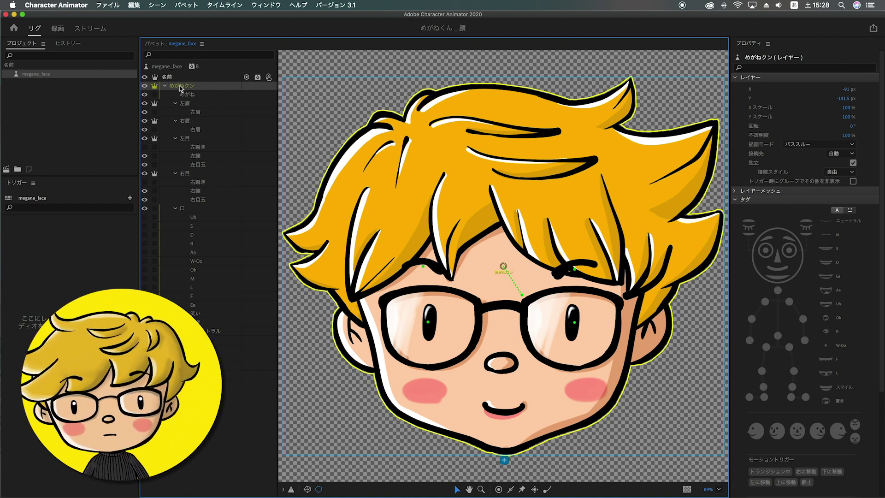
left_click(760, 277)
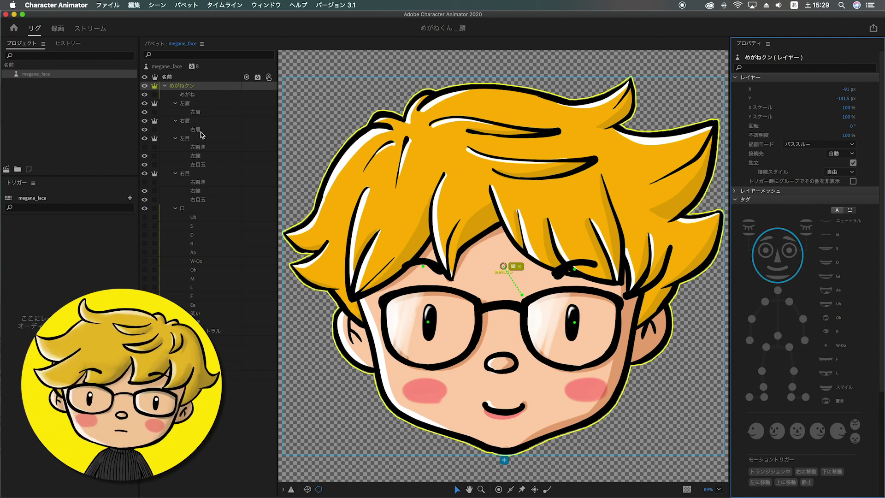
left_click(184, 104)
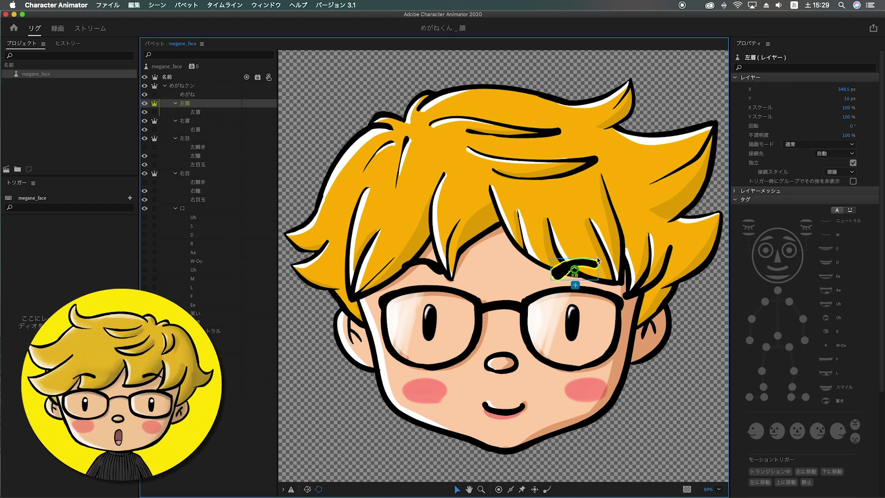
- Tag the 左眉 layer as Left Eyebrow and the 右眉 layer as Right Eyebrow
left_click(791, 243)
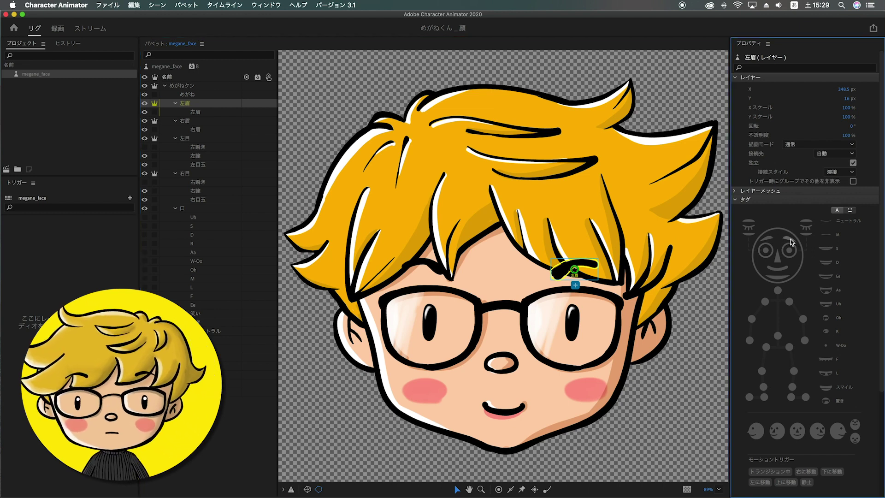
left_click(791, 239)
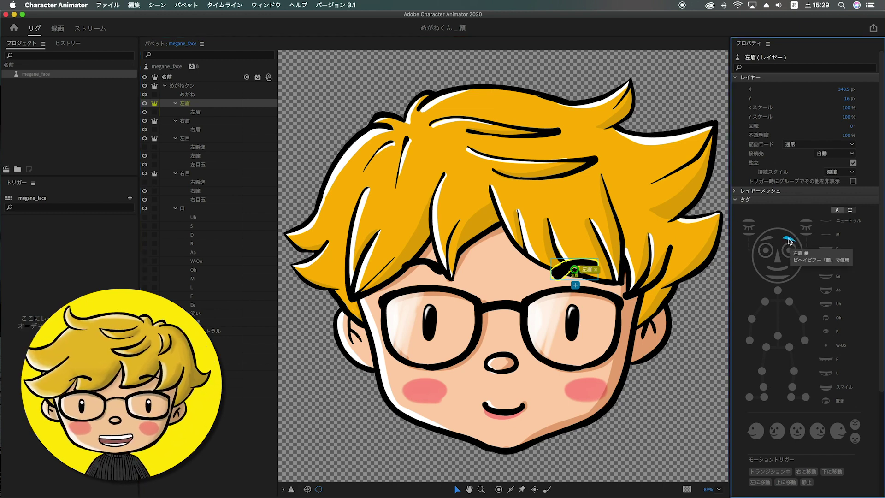
left_click(189, 123)
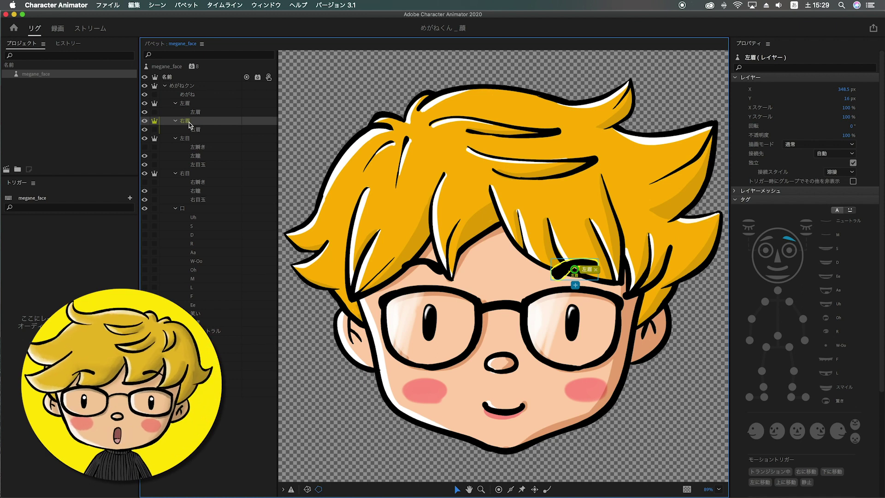
left_click(768, 241)
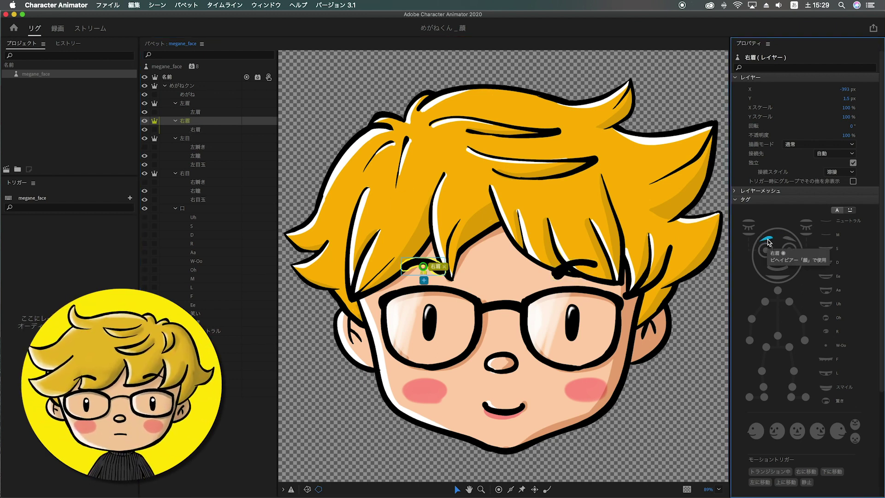
left_click(190, 139)
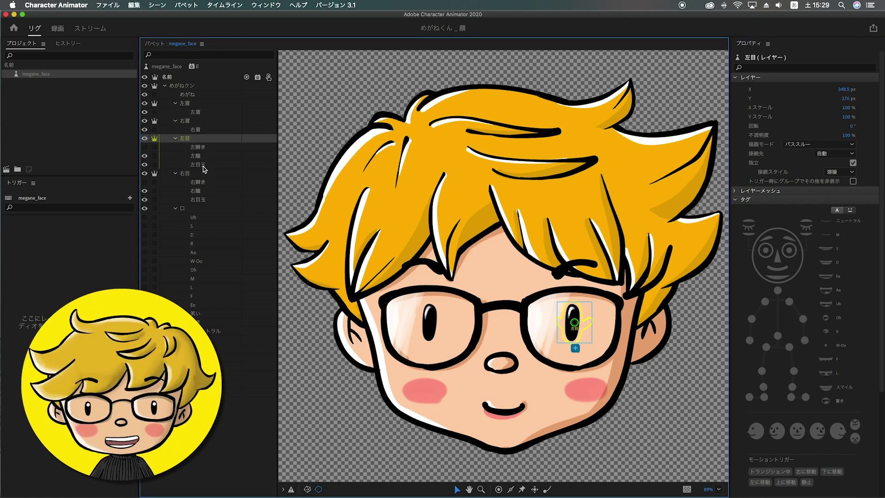
- Tag 左目's 瞬き, 瞳 and 目玉 layers as Left Blink, Left Pupil and Left Eye
left_click(198, 147)
left_click(145, 148)
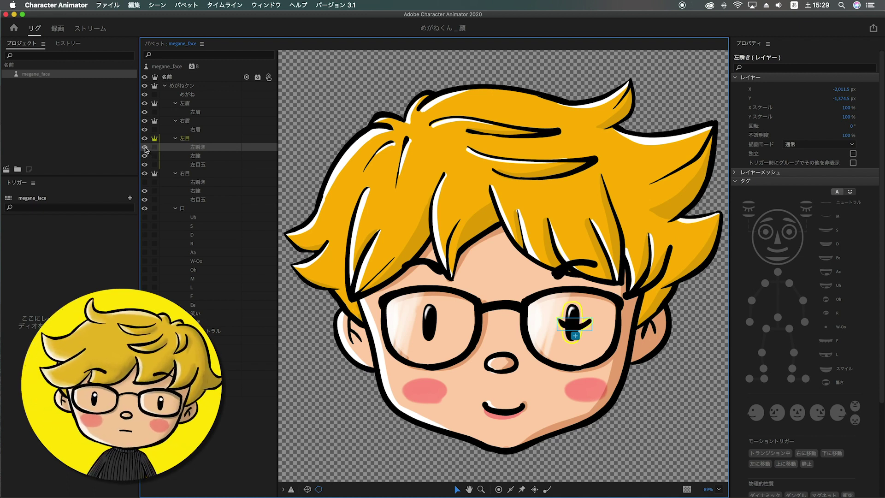
left_click(145, 147)
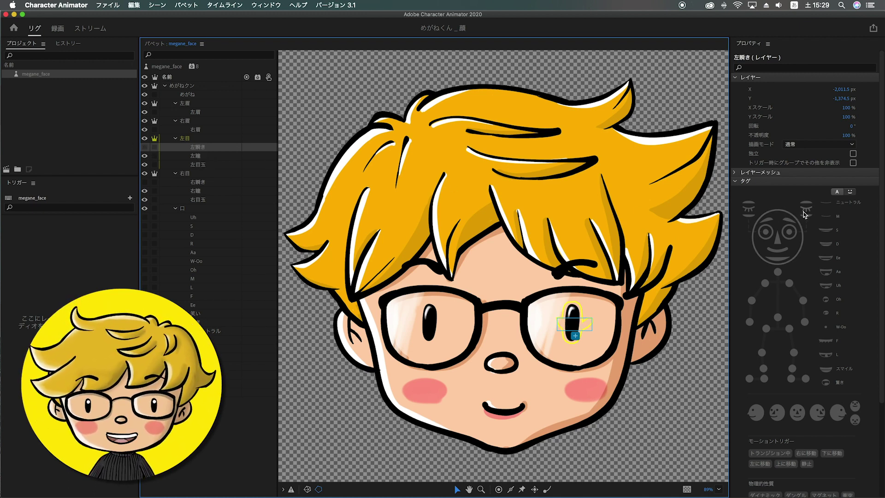
left_click(807, 211)
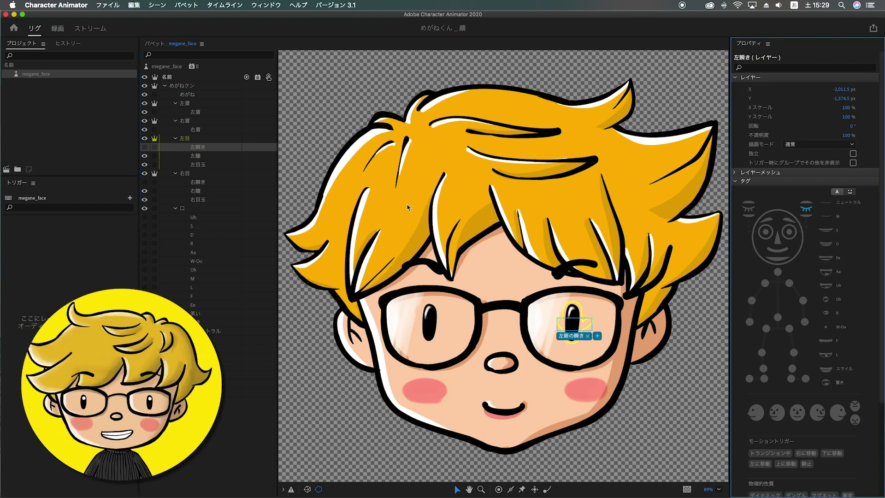
left_click(199, 156)
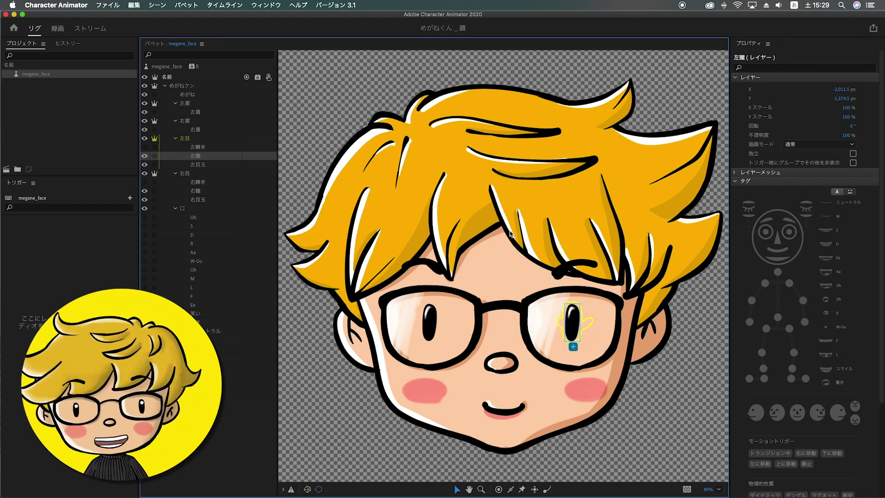
left_click(790, 232)
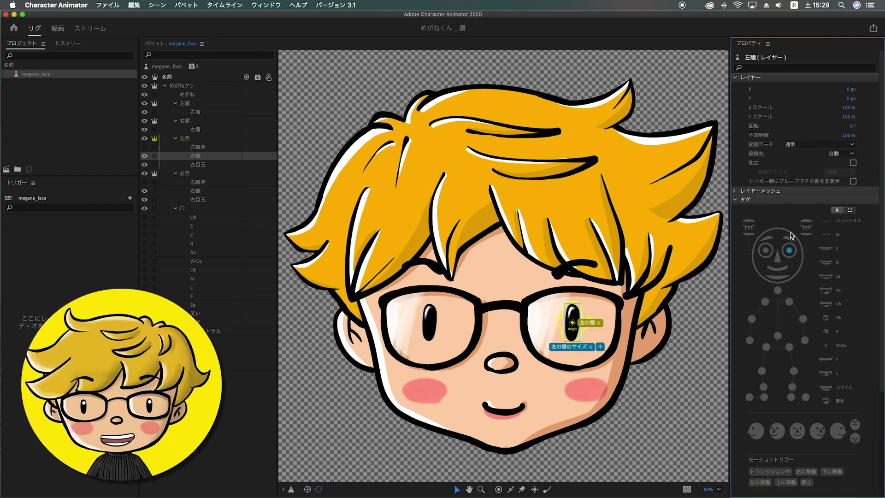
left_click(205, 165)
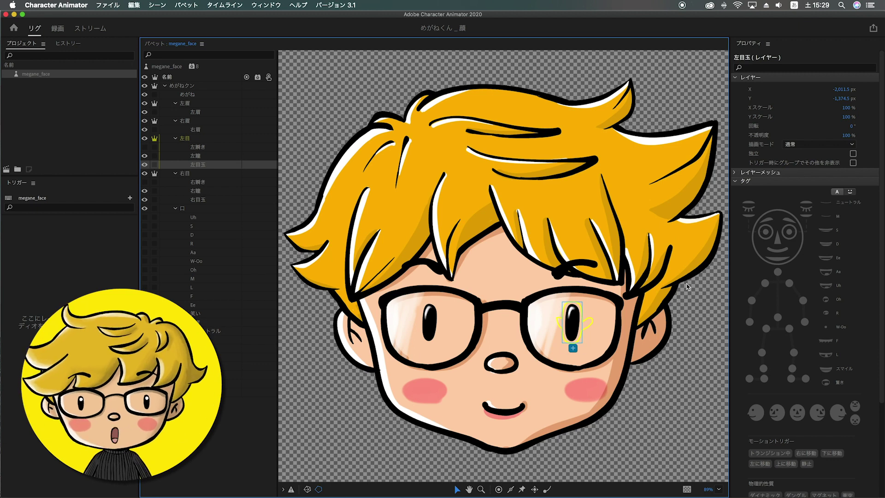
left_click(788, 239)
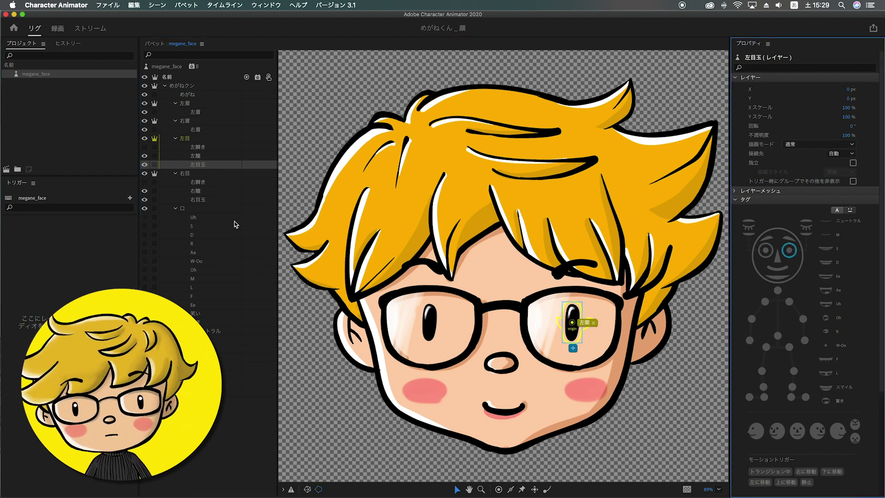
- Tag 右目's 瞬き, 瞳 and 目玉 layers as Right Blink, Right Pupil and Right Eye
left_click(197, 182)
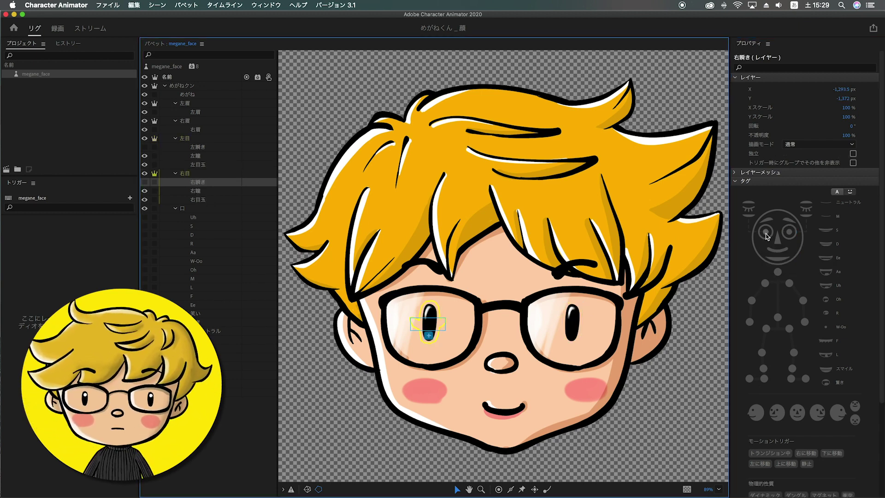
left_click(751, 210)
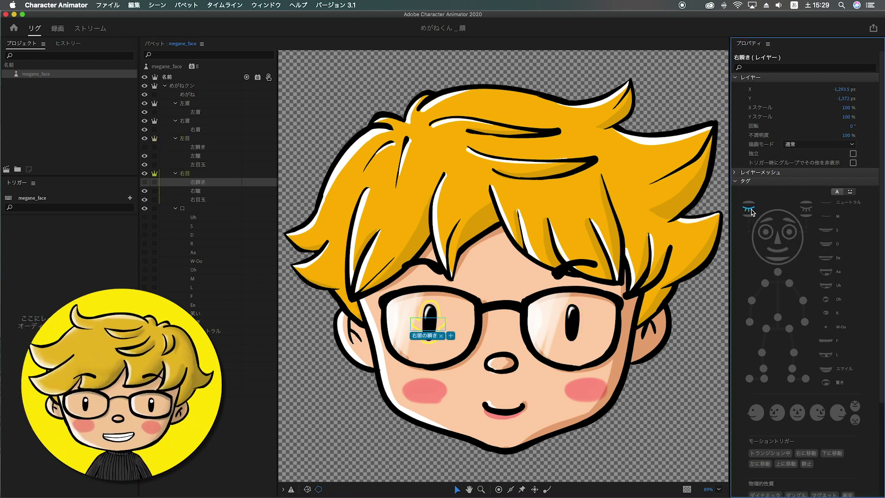
left_click(197, 191)
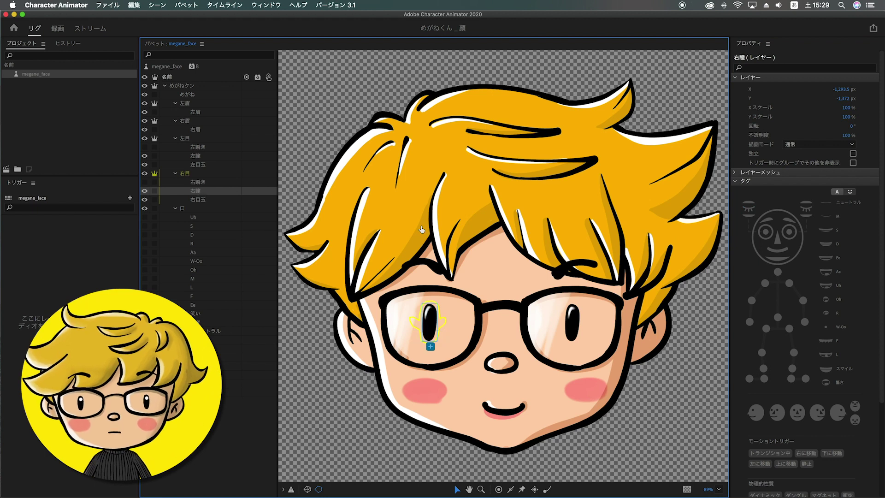
left_click(767, 236)
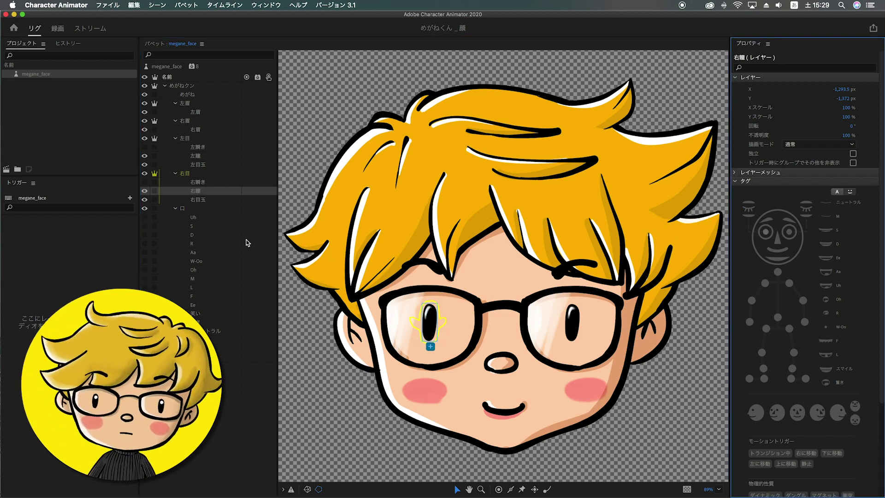
left_click(196, 200)
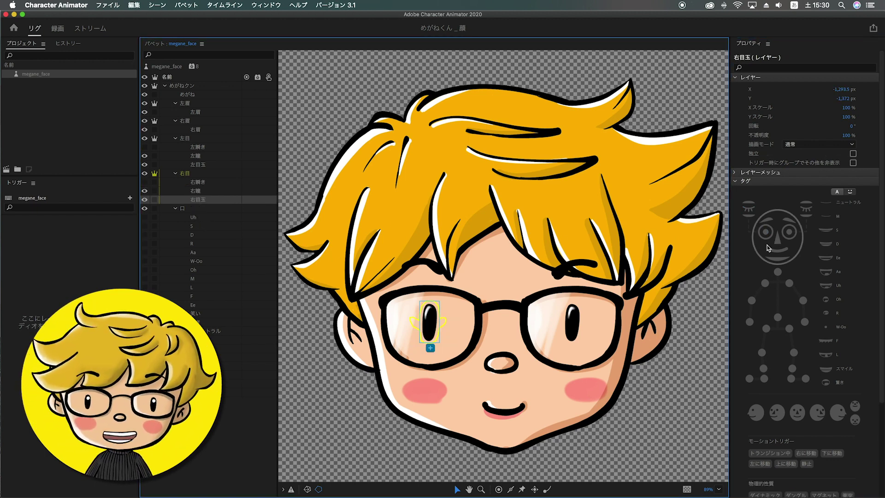
left_click(767, 239)
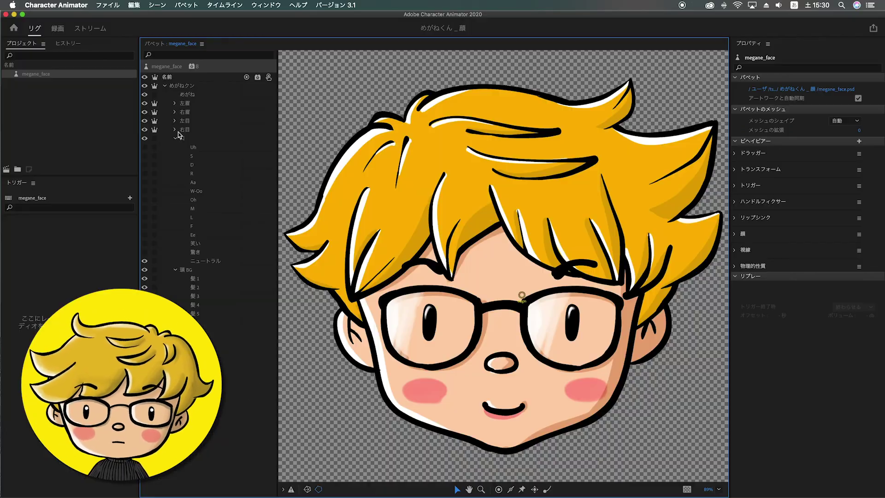
left_click(184, 139)
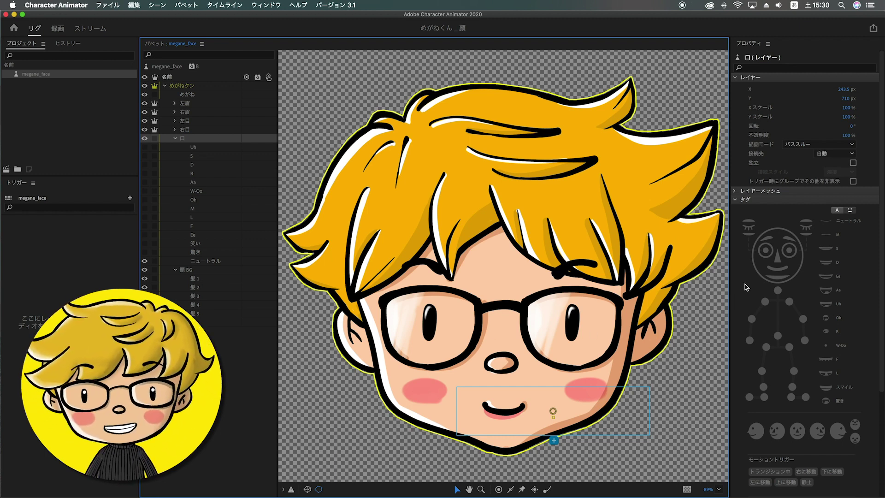
left_click(781, 273)
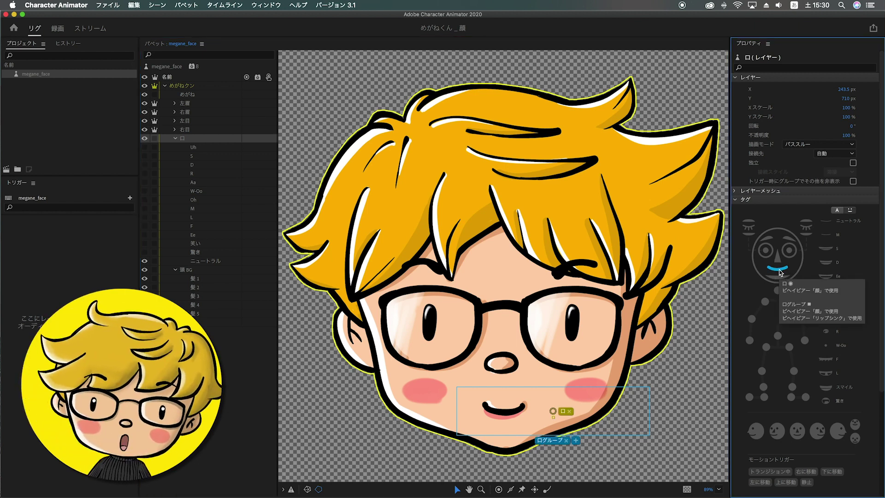
left_click(194, 148)
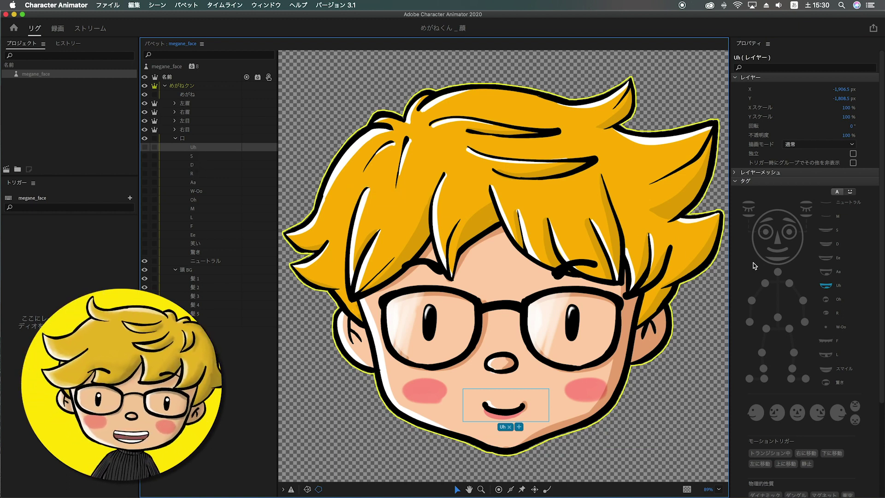
left_click(193, 160)
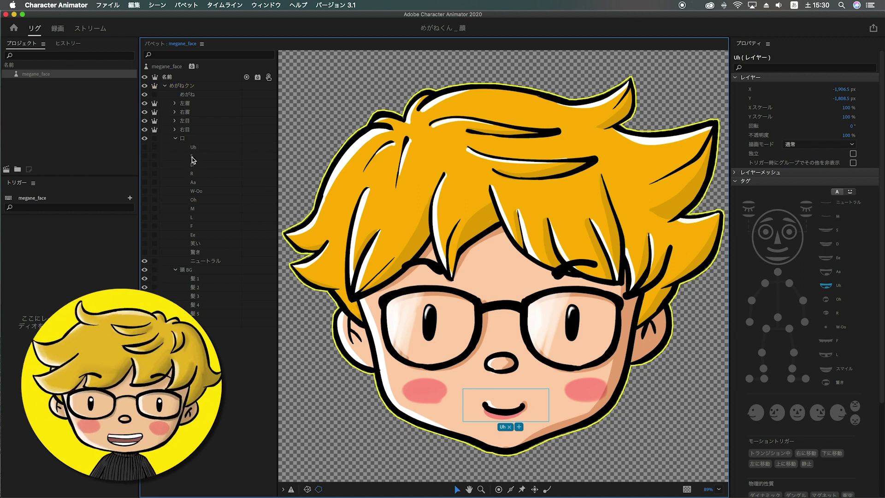
left_click(194, 158)
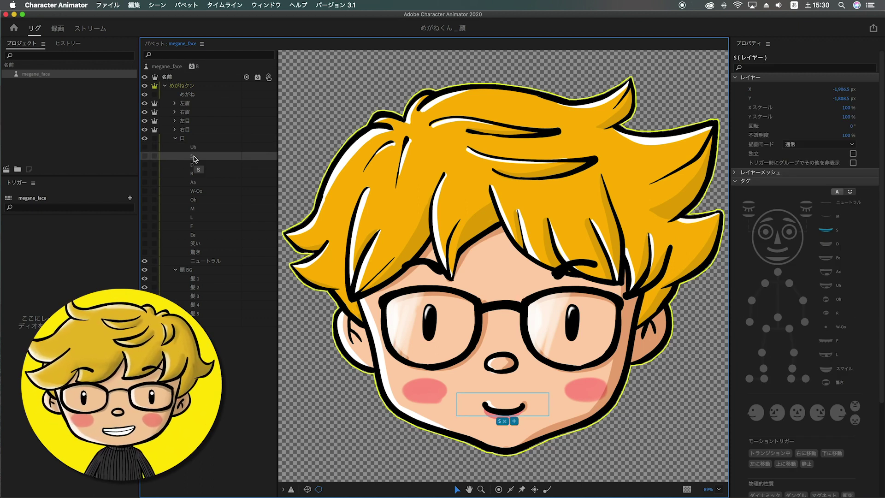
left_click(206, 165)
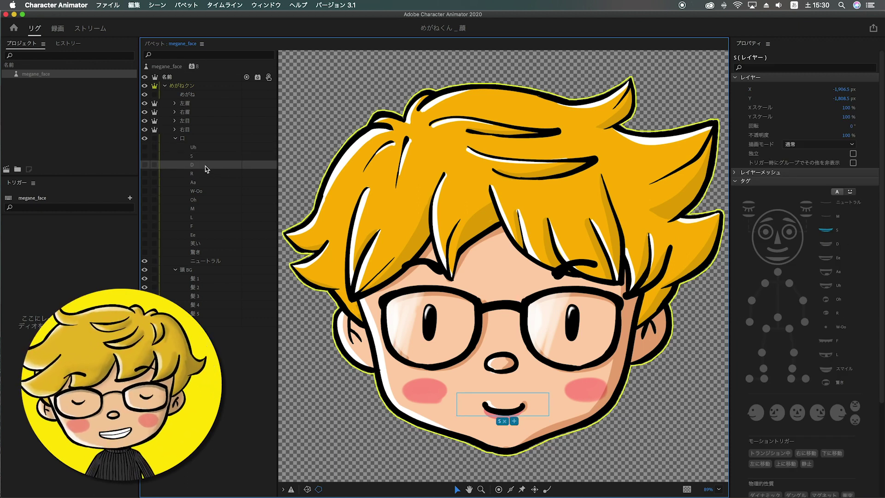
left_click(205, 174)
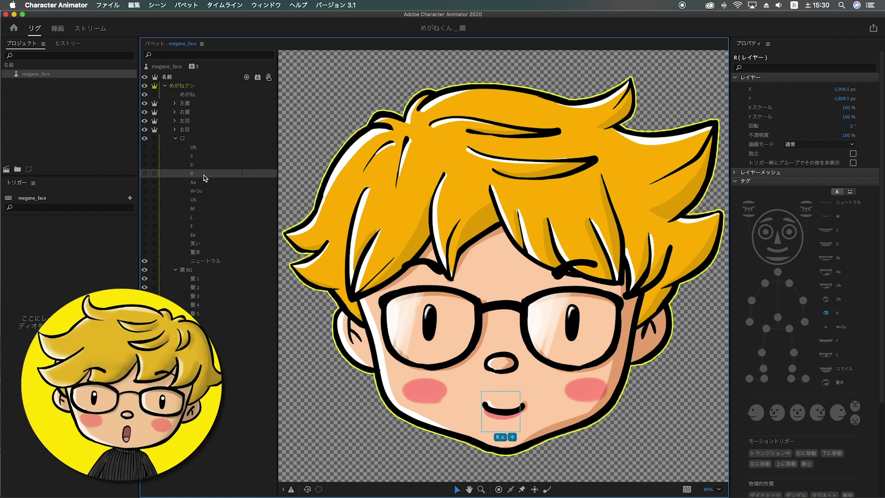
left_click(204, 184)
left_click(210, 191)
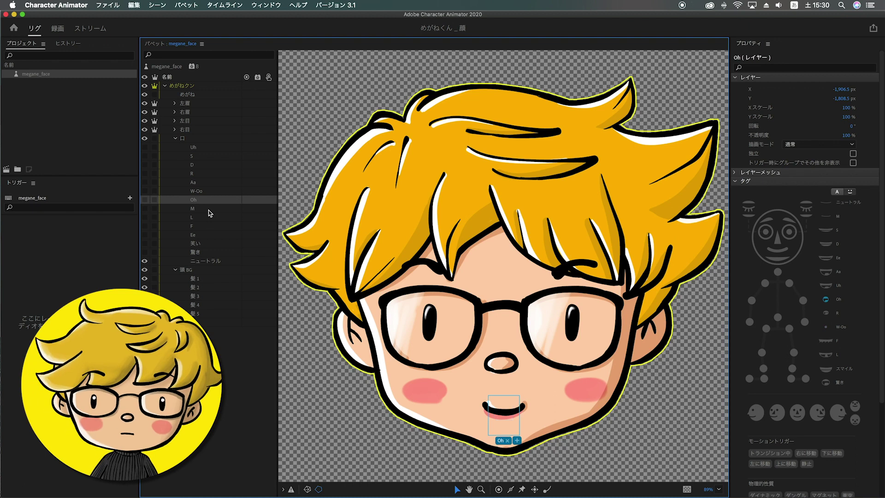
left_click(208, 209)
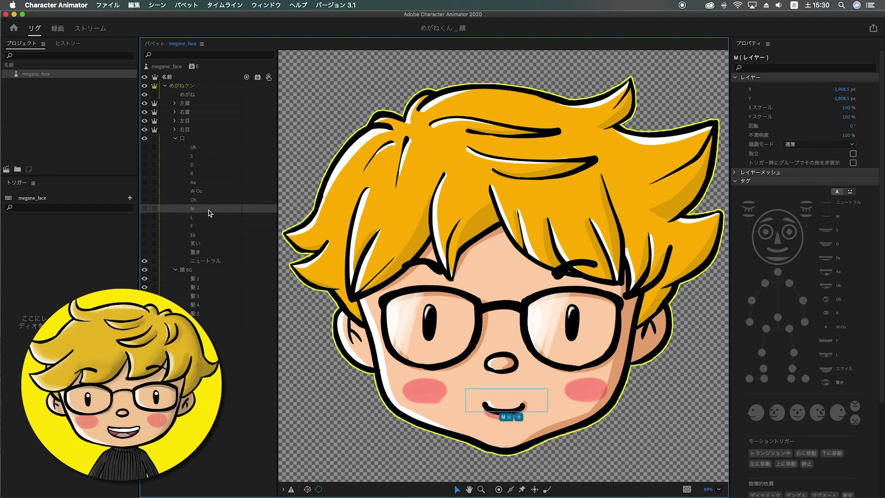
left_click(206, 218)
left_click(208, 226)
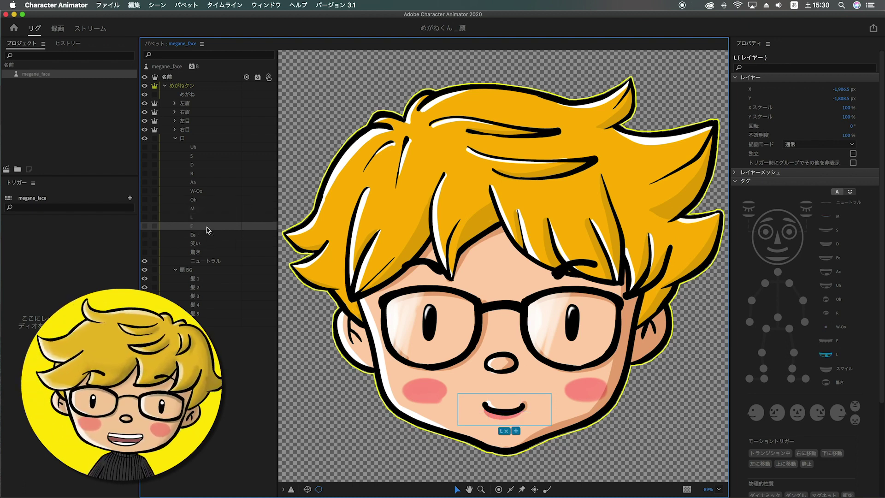
left_click(208, 235)
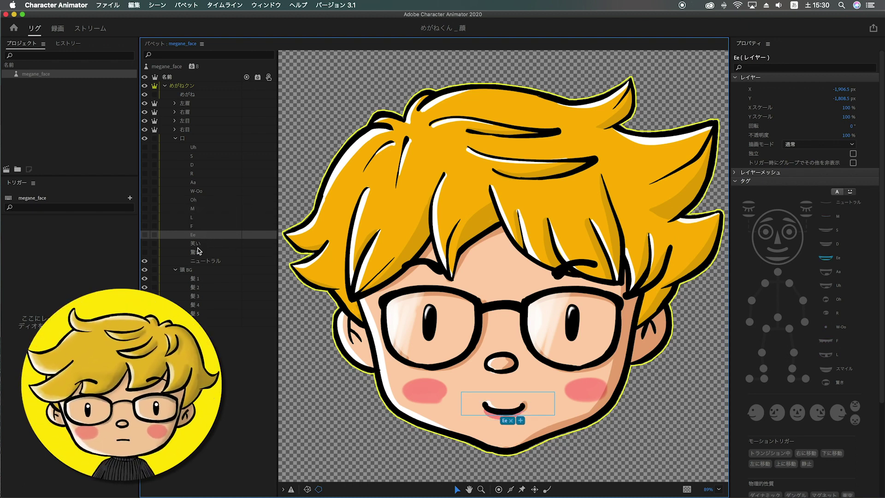
left_click(198, 244)
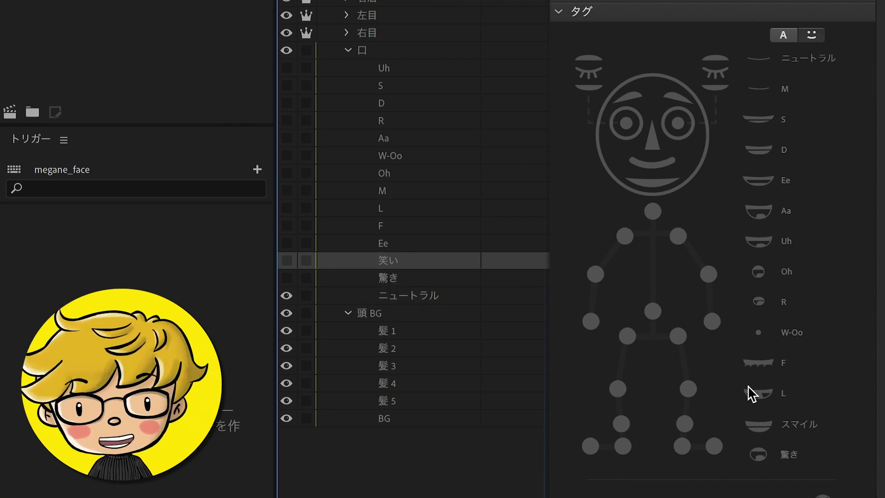
- Tag 笑い as スマイル and 驚き as 驚き, check ニュートラル's tag, then switch to 録画
left_click(757, 428)
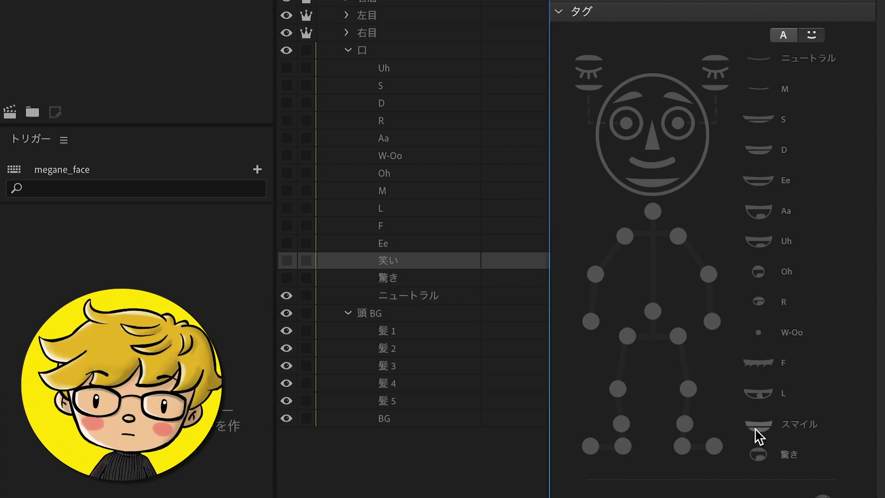
left_click(757, 431)
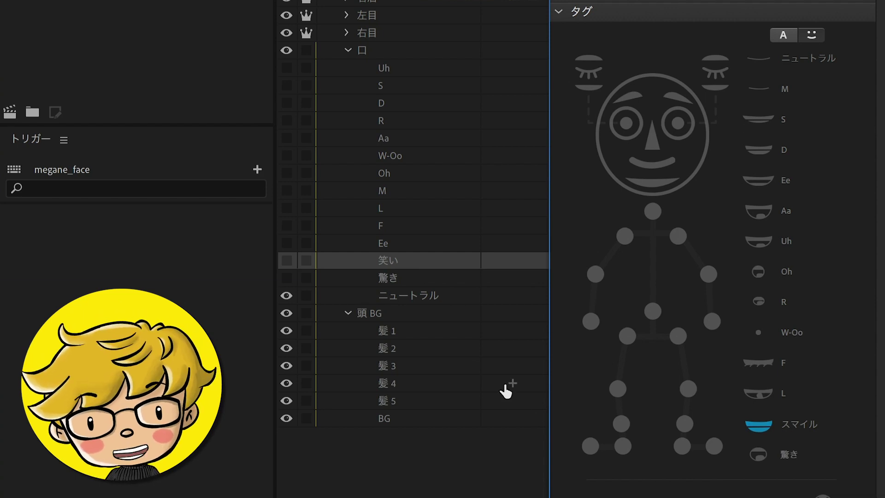
left_click(394, 280)
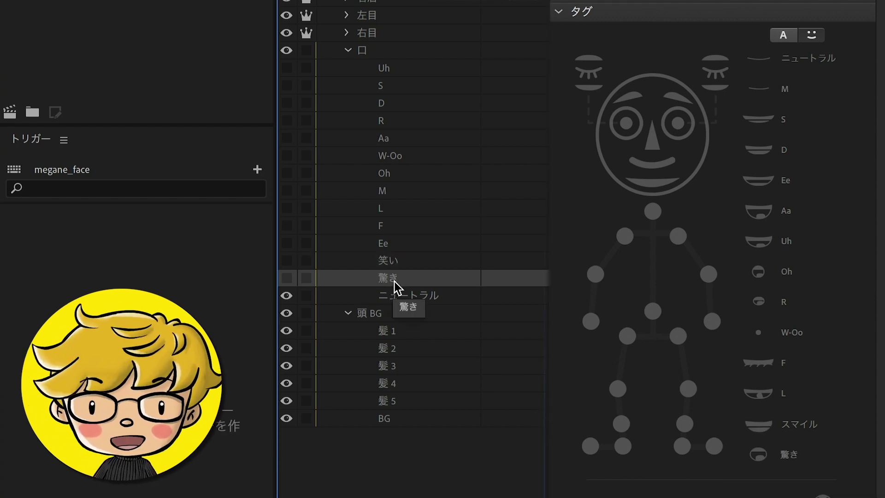
left_click(760, 456)
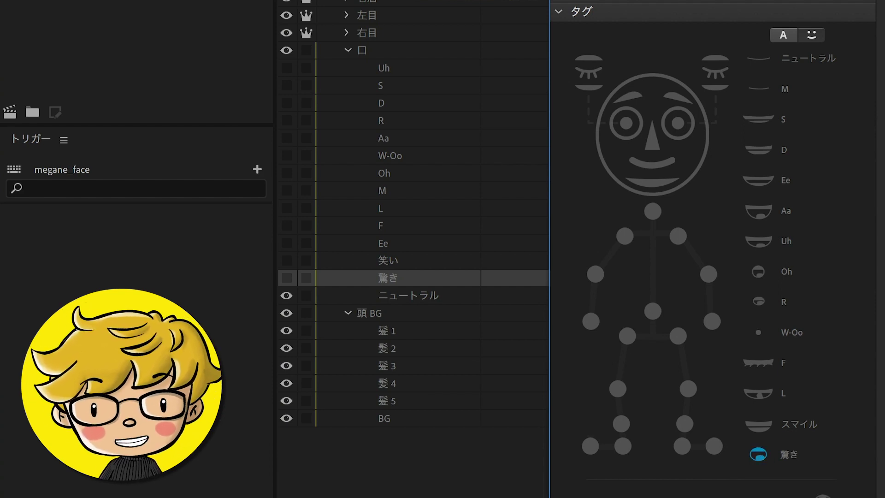
left_click(416, 301)
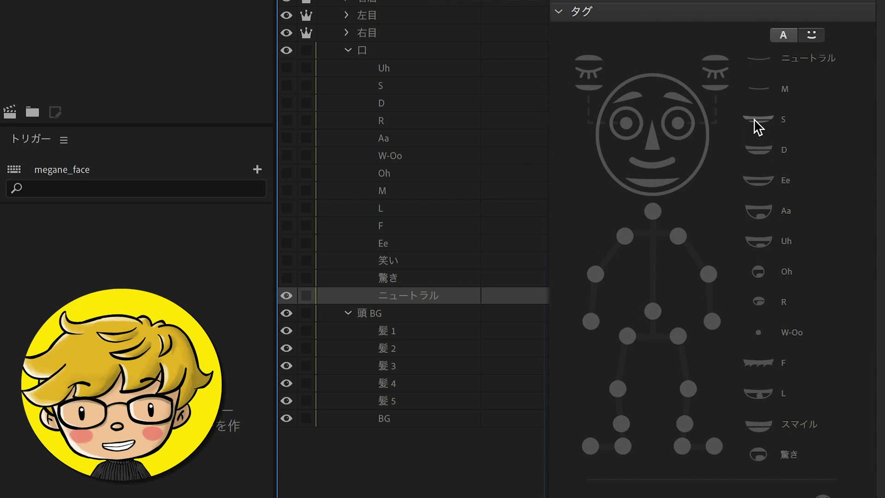
left_click(764, 61)
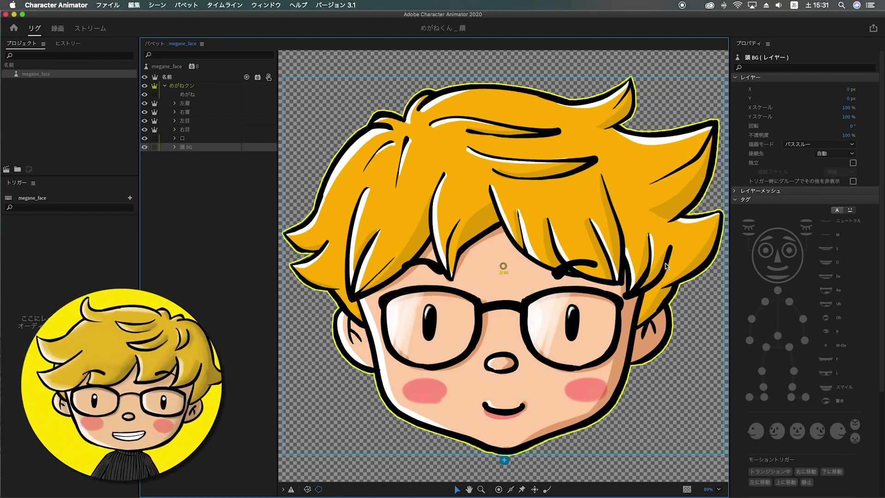
left_click(61, 29)
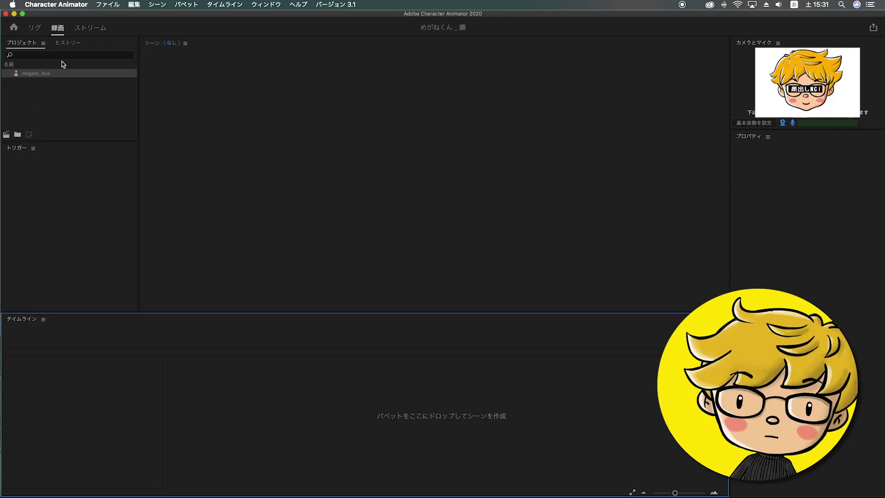
- Create a megane_face scene from the puppet and set its Scale to 50%
left_click_drag(48, 78, 96, 395)
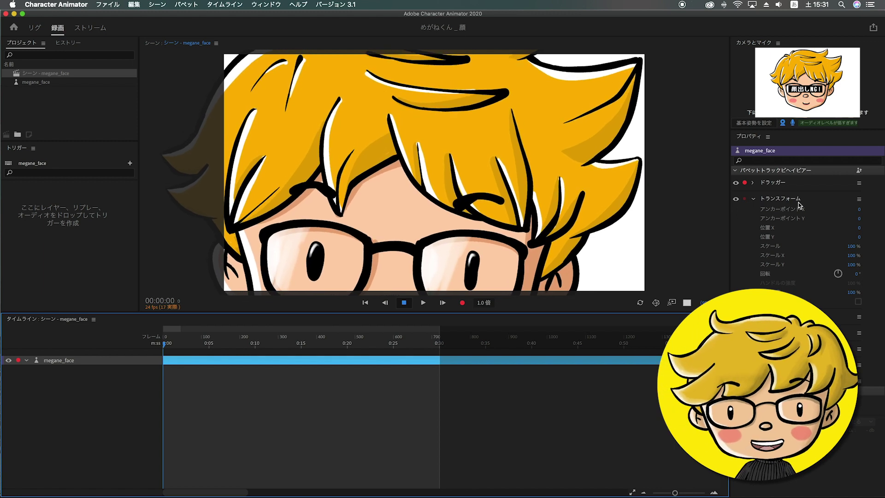
left_click(779, 249)
left_click(853, 246)
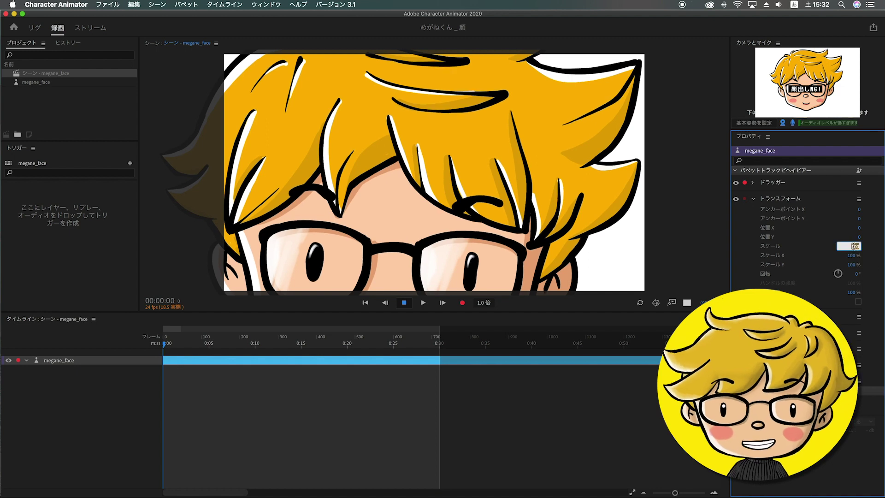
type("50")
key("Return")
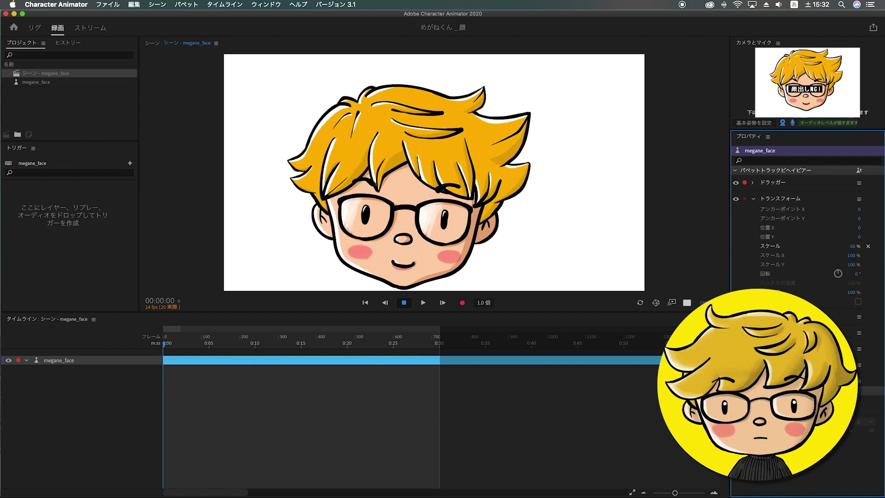
left_click(753, 123)
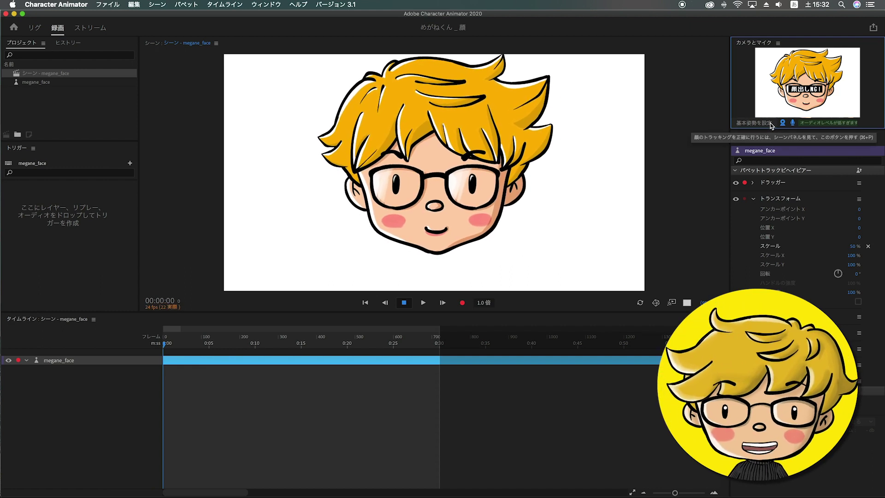
- Set the rest pose, then record テイク 1 of megane_face talking and stop
left_click(770, 128)
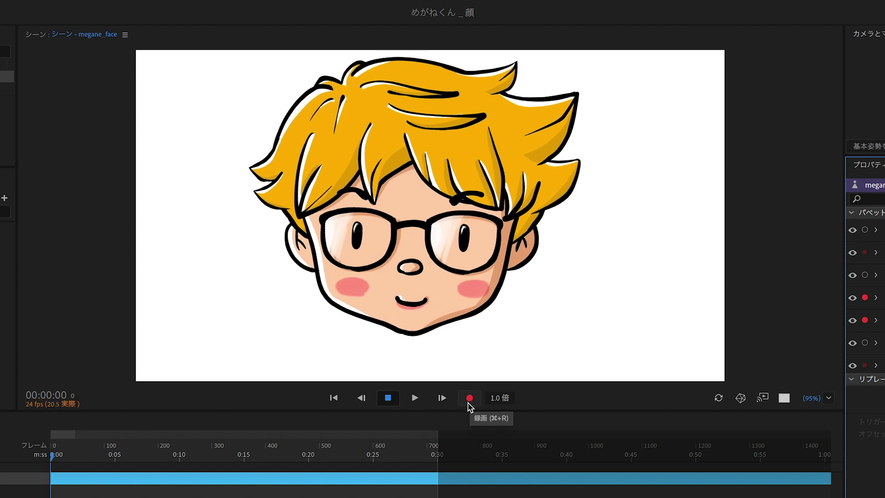
left_click(471, 401)
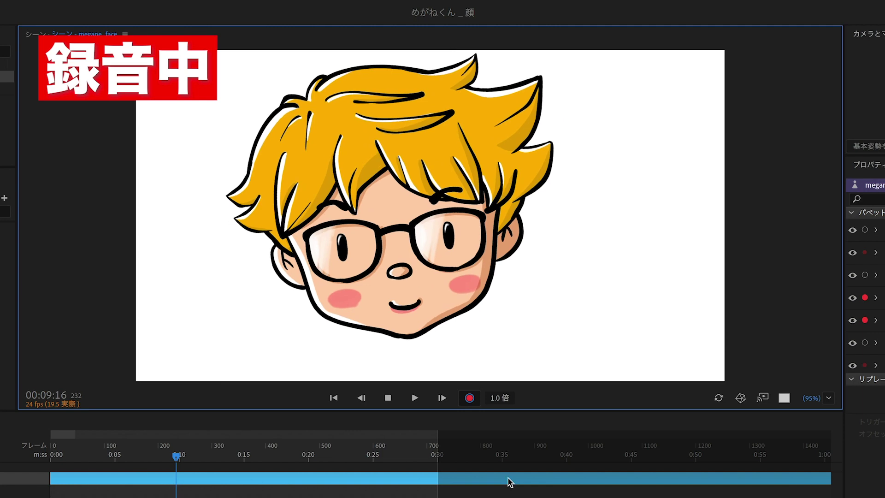
left_click(389, 399)
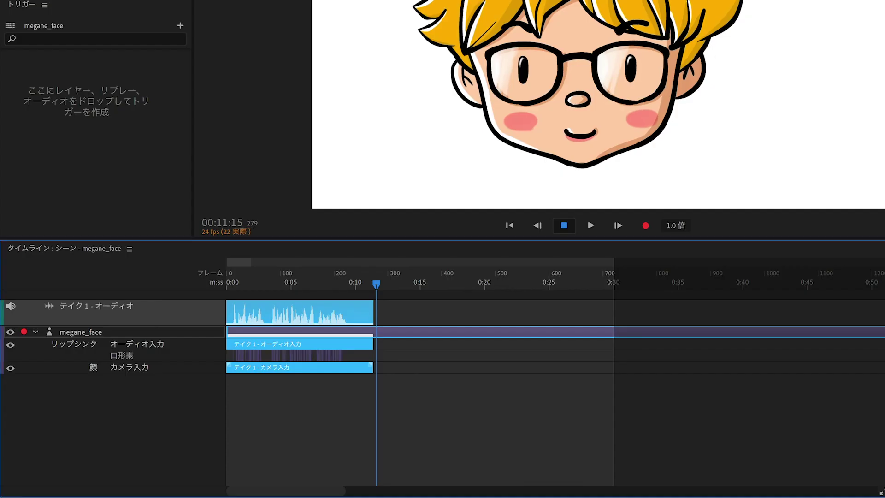
scroll(553, 392, "up", 5)
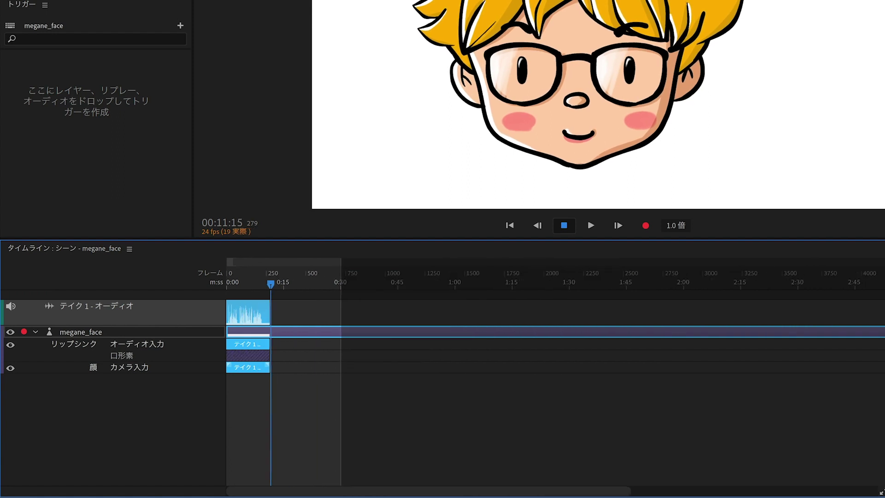
scroll(553, 392, "up", 4)
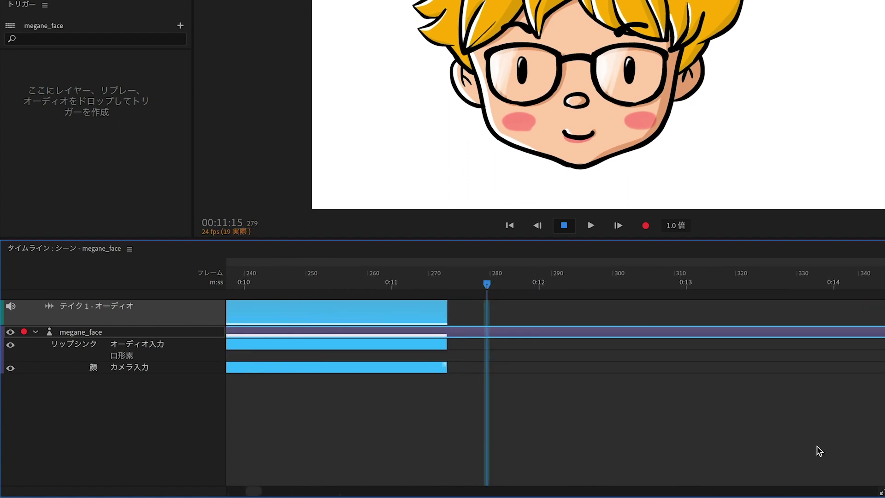
left_click_drag(258, 492, 199, 488)
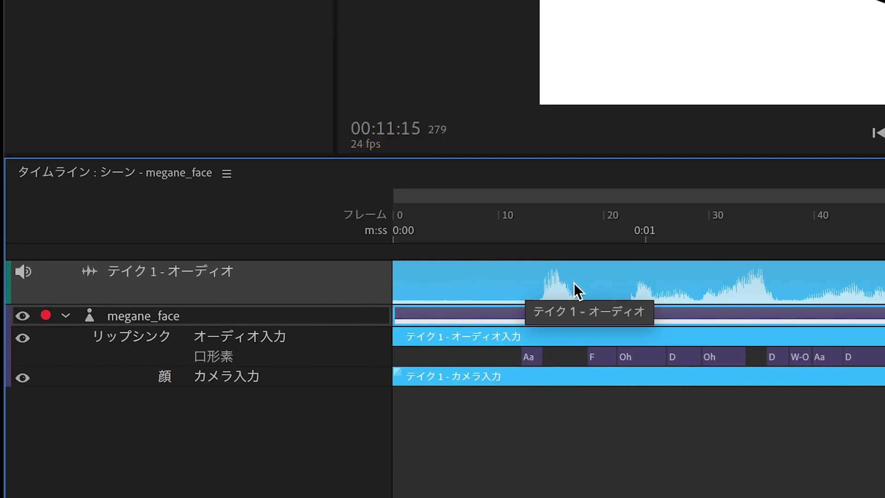
left_click(509, 313)
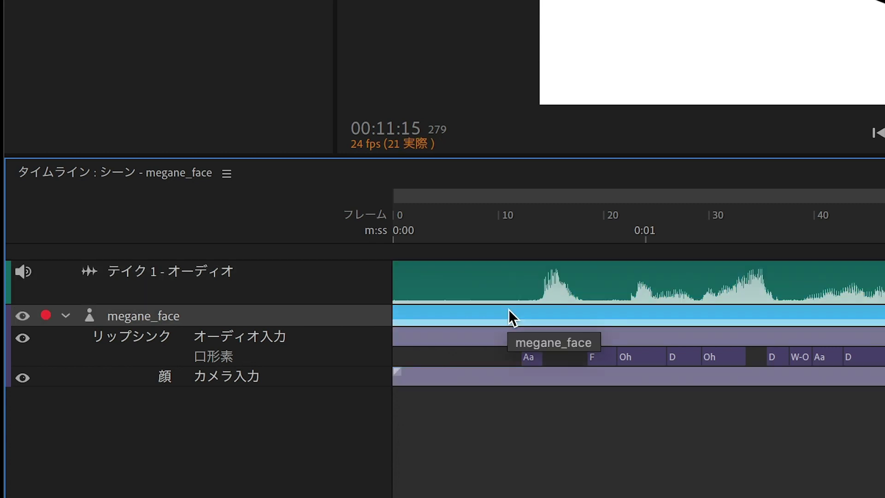
left_click(519, 341)
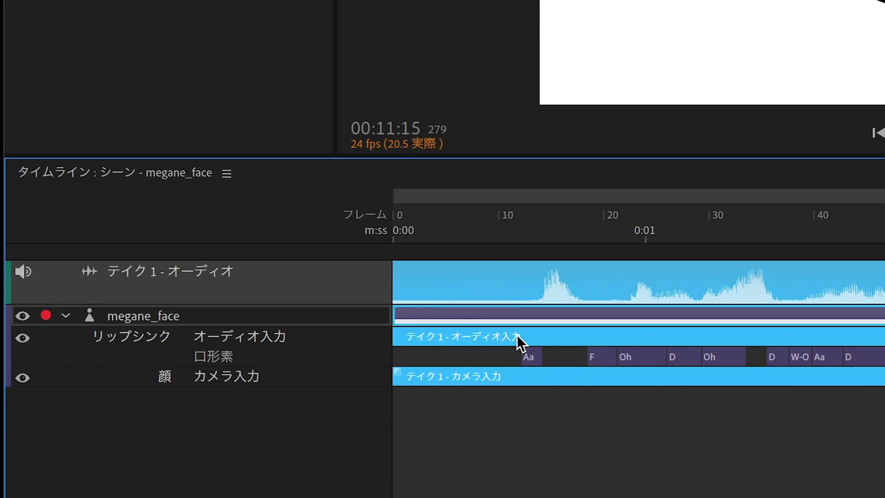